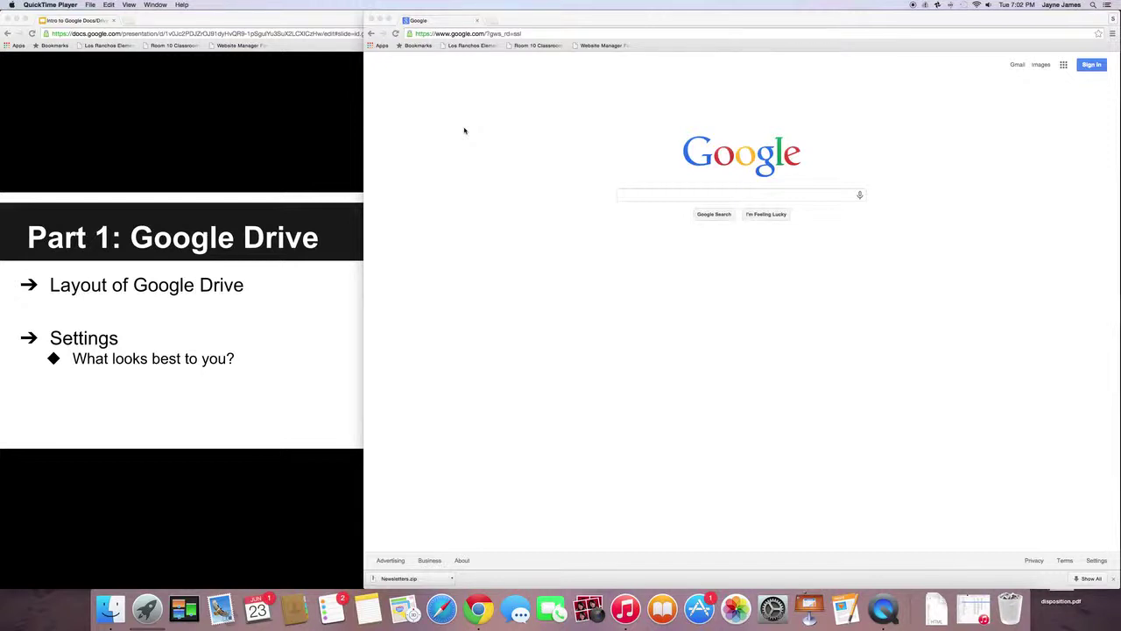
Step: Sign in to Google with the school district account by entering the account password
left_click(696, 106)
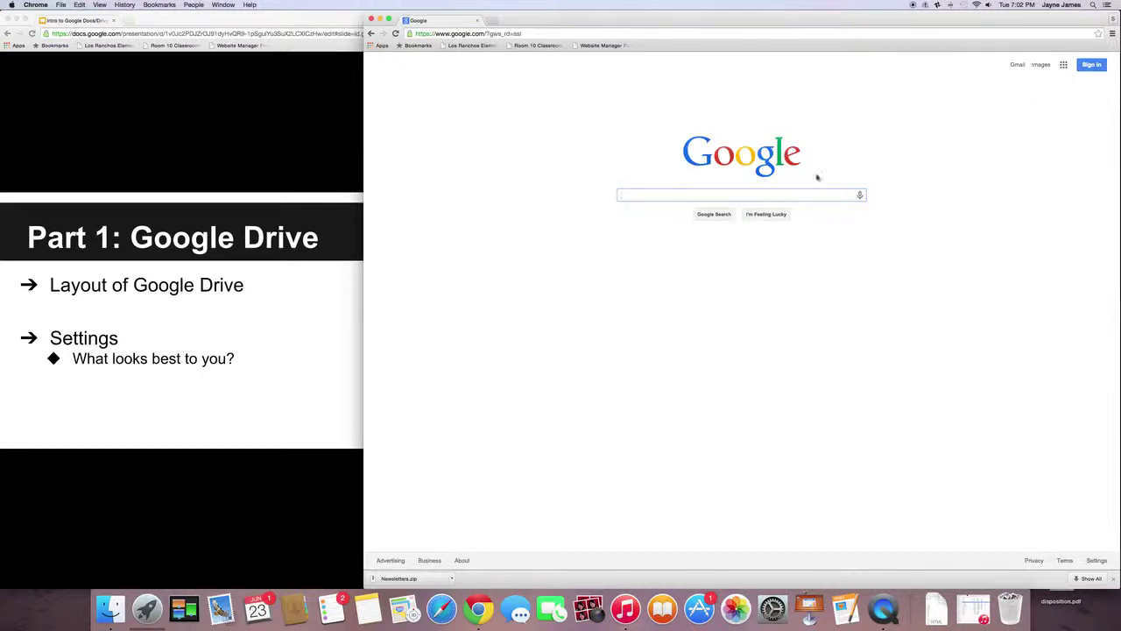
left_click(1089, 69)
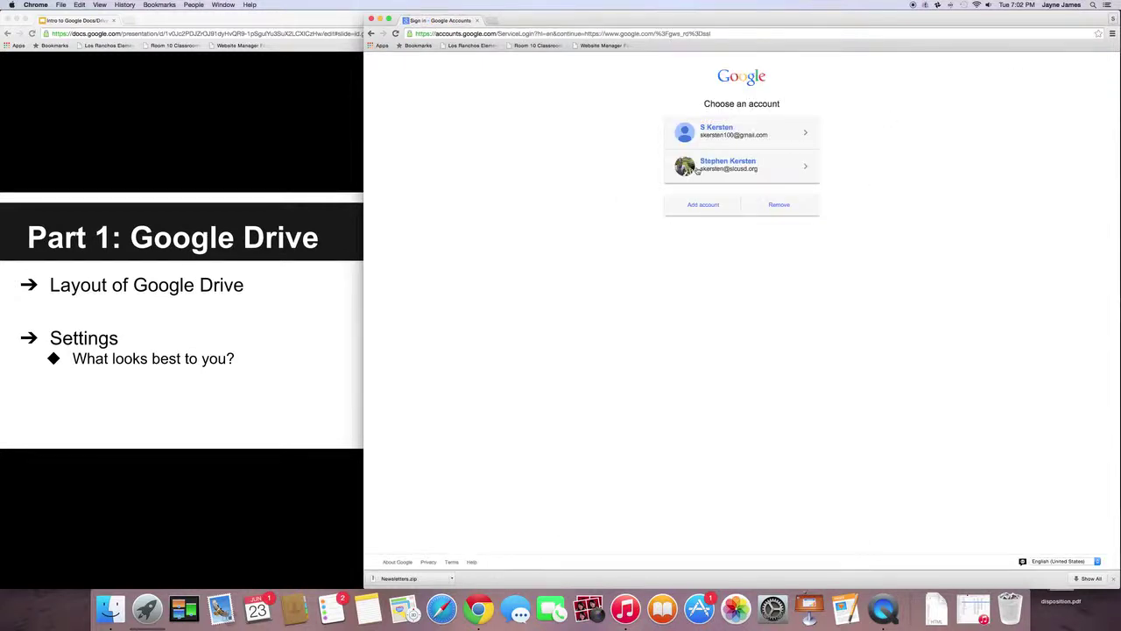
left_click(697, 171)
type("********")
key("Return")
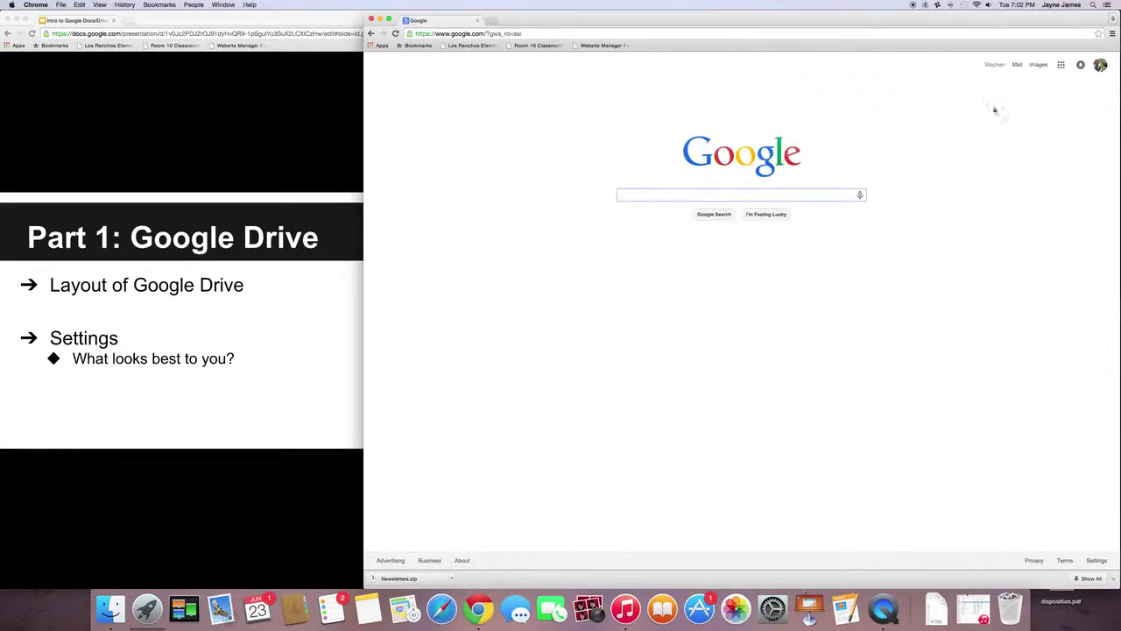
Step: Open Google Drive from the Google apps and close the My Drive details pane
left_click(1060, 66)
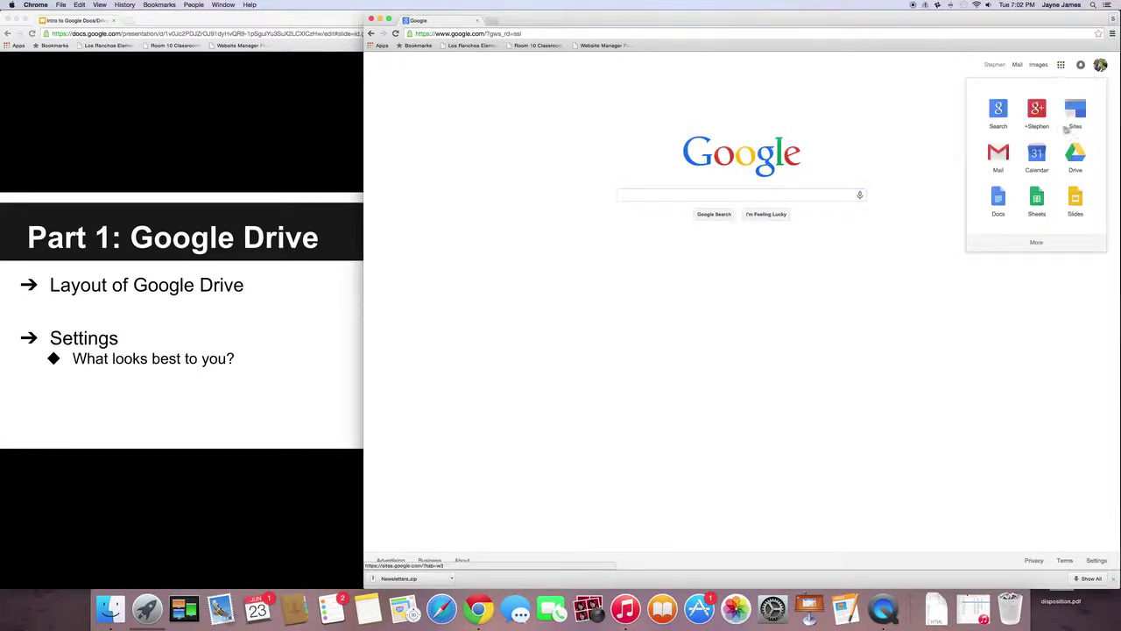
left_click(1076, 158)
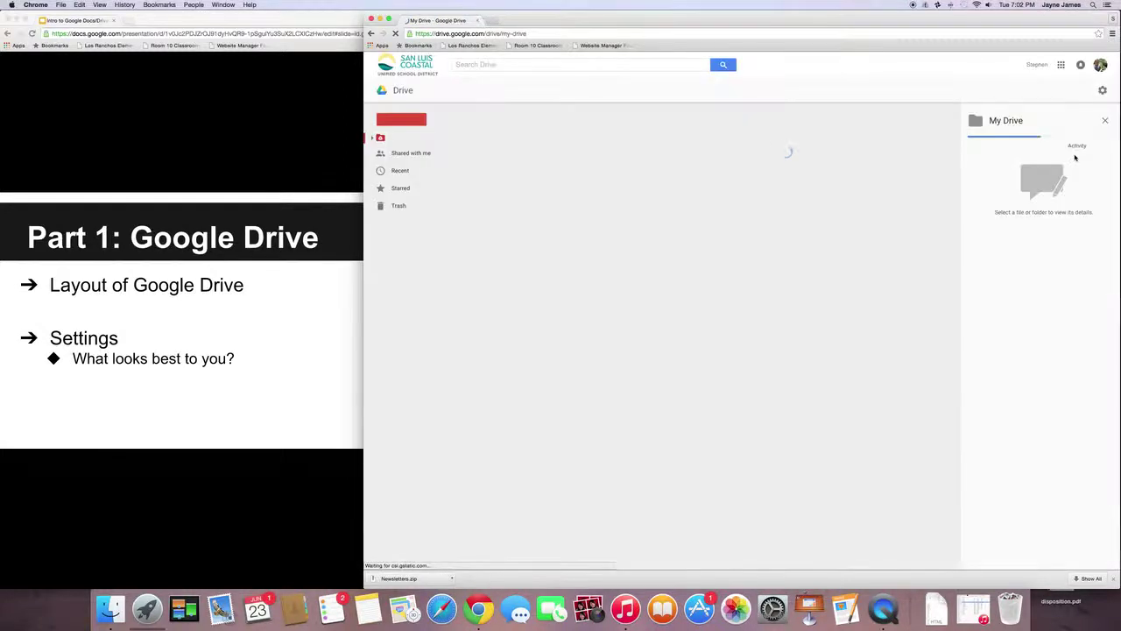
left_click(1104, 120)
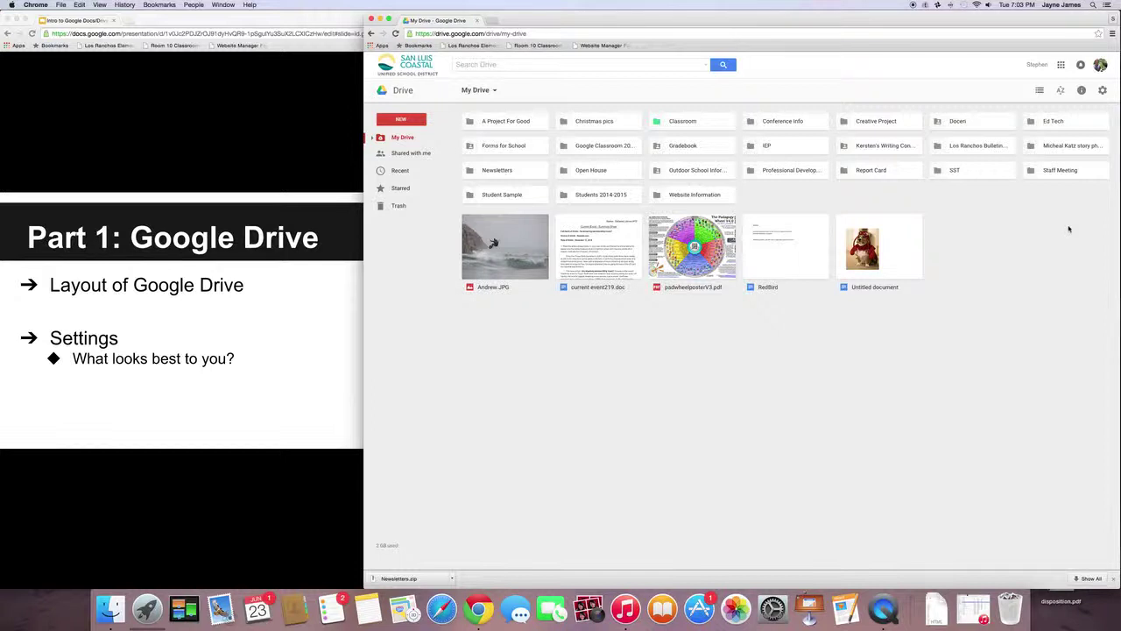
Step: Select and deselect all the folders and files in My Drive, and view the options for creating new items
left_click_drag(1093, 312, 476, 120)
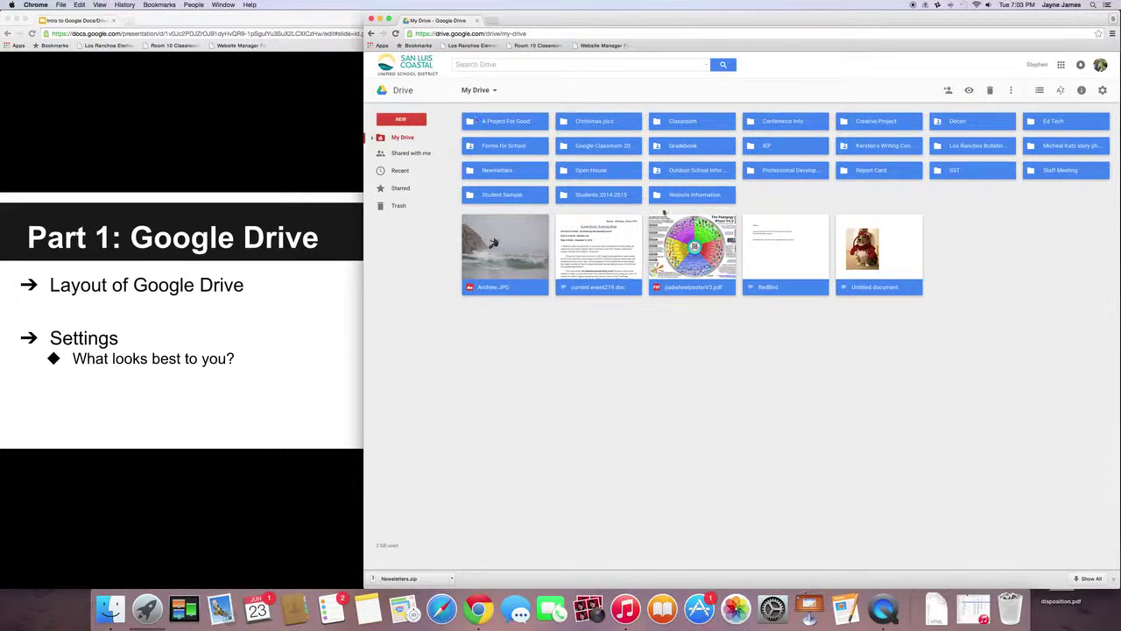
left_click(741, 300)
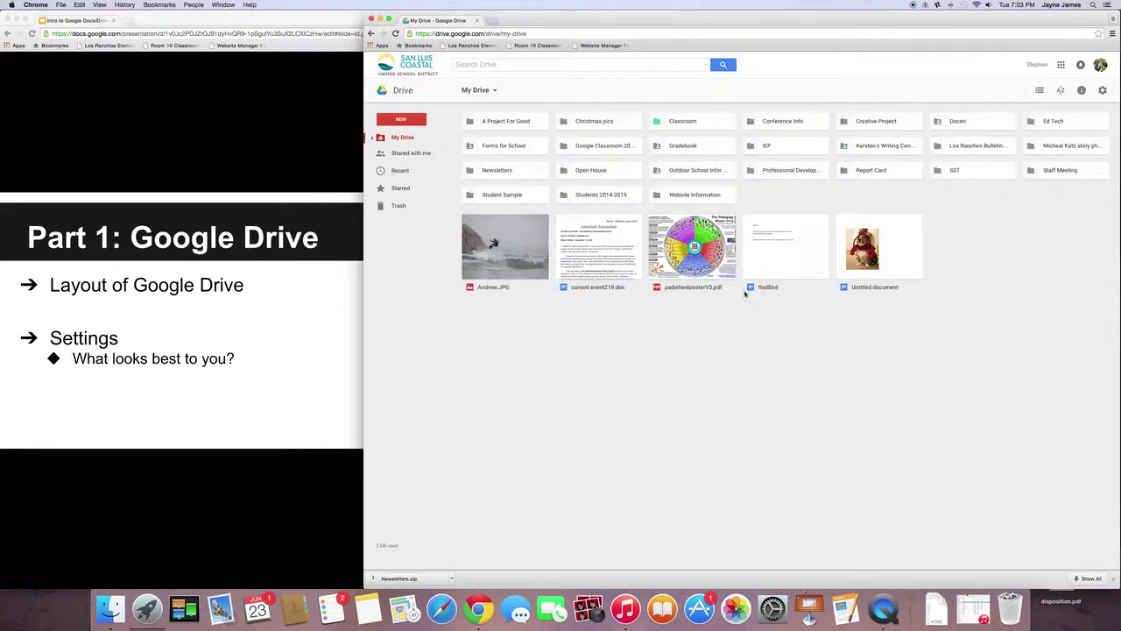
left_click(405, 121)
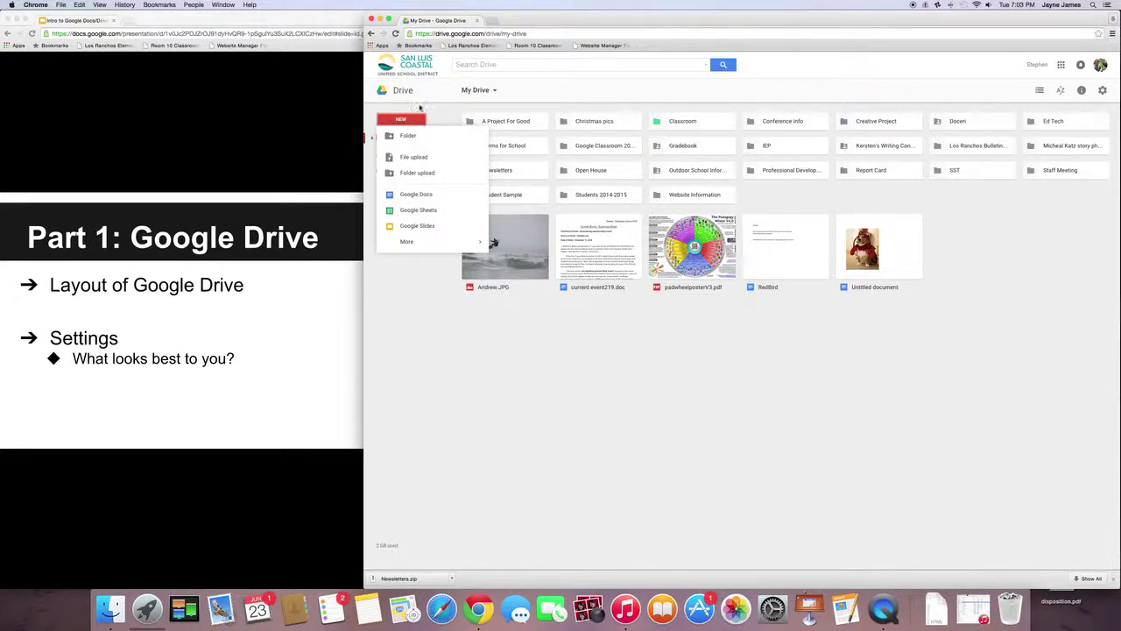
left_click(415, 113)
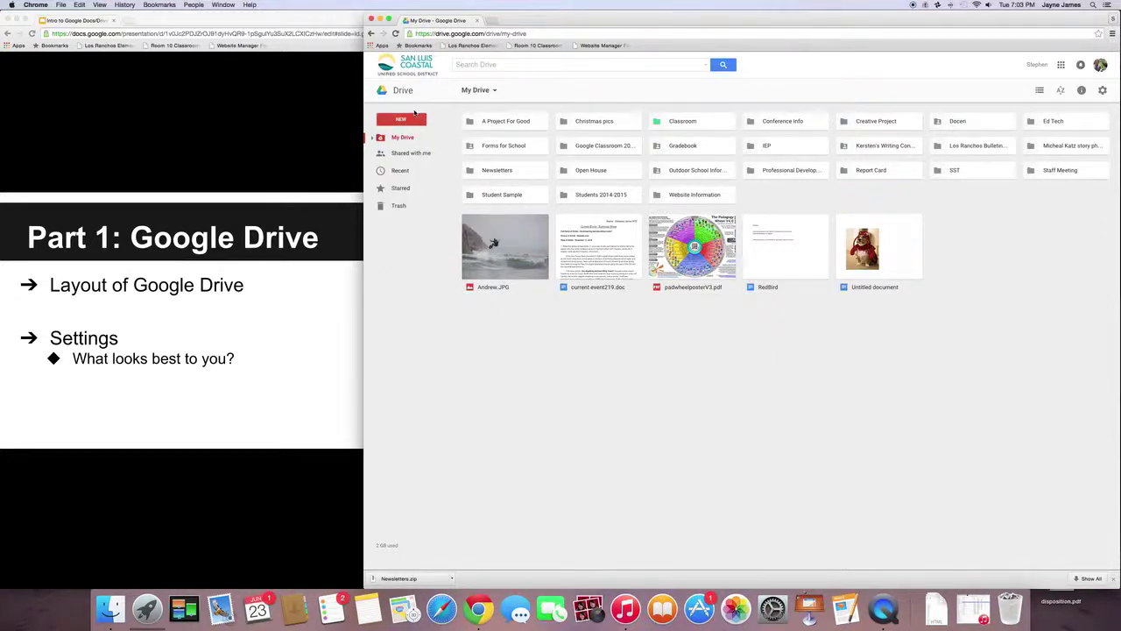
Step: Open the files shared with the account and compare their list view with the grid view
left_click(412, 155)
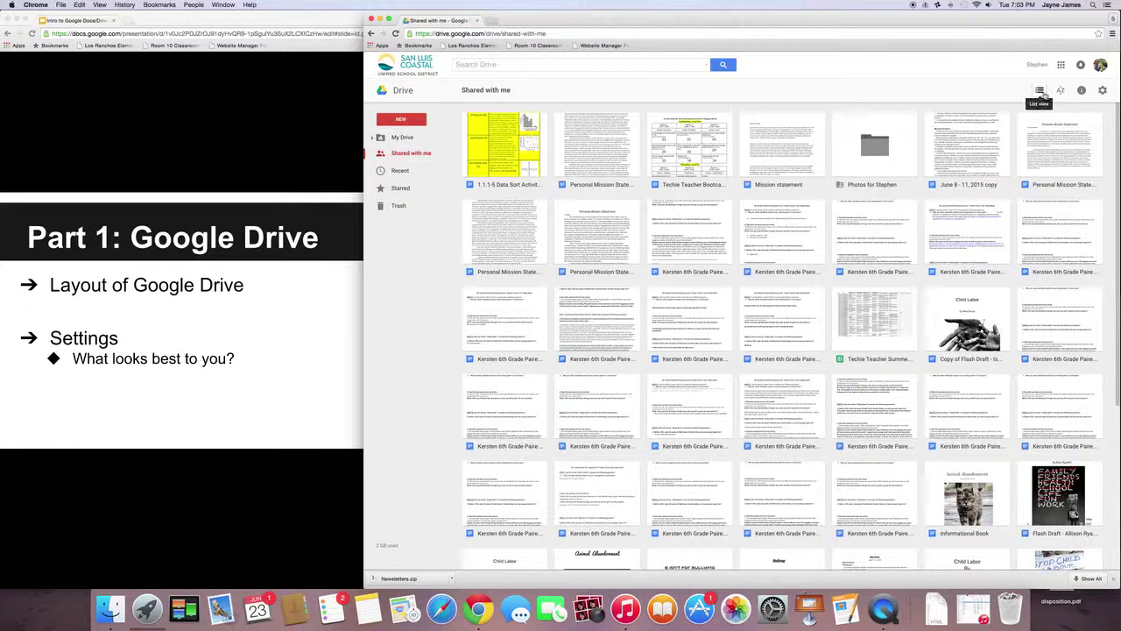
left_click(1040, 92)
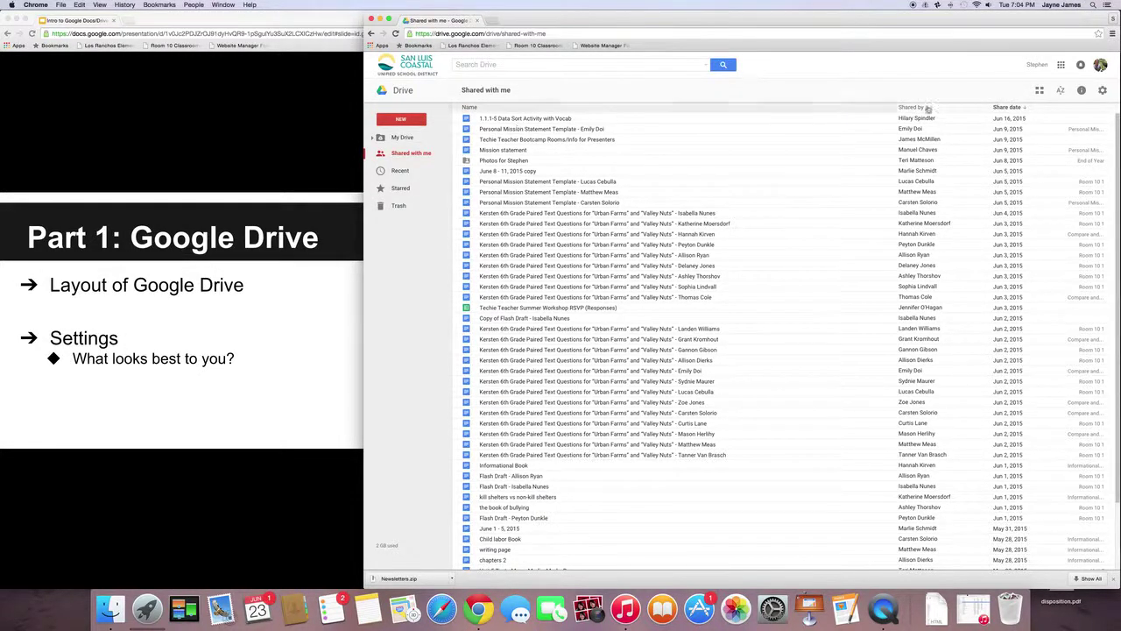
left_click(1039, 91)
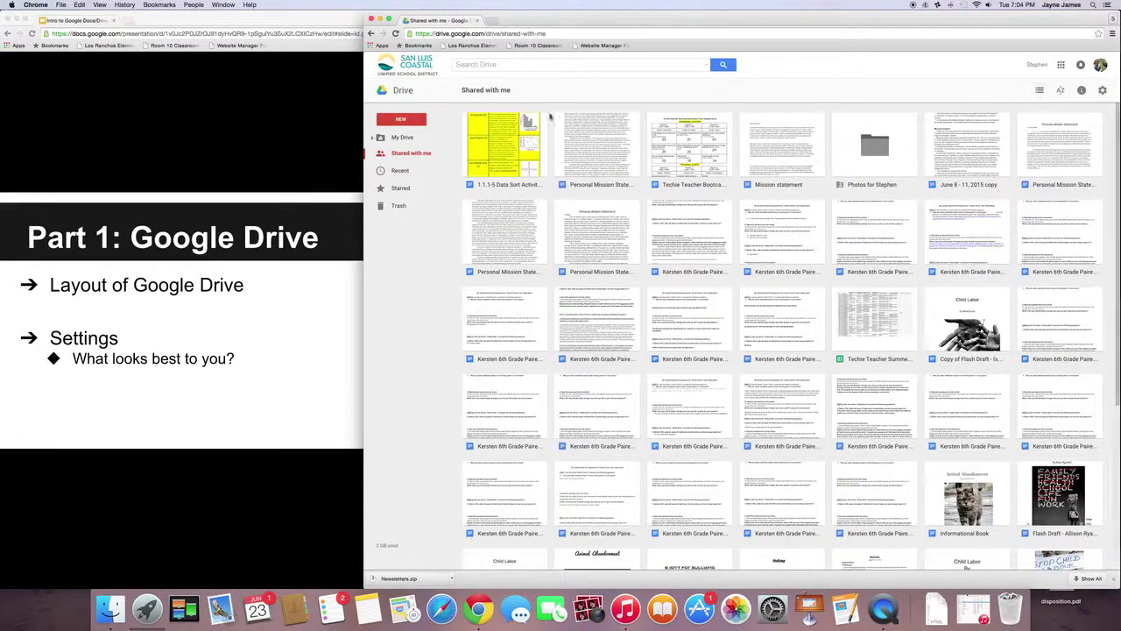
Step: View the Recent, Starred and Trash sections of Drive in turn
left_click(411, 171)
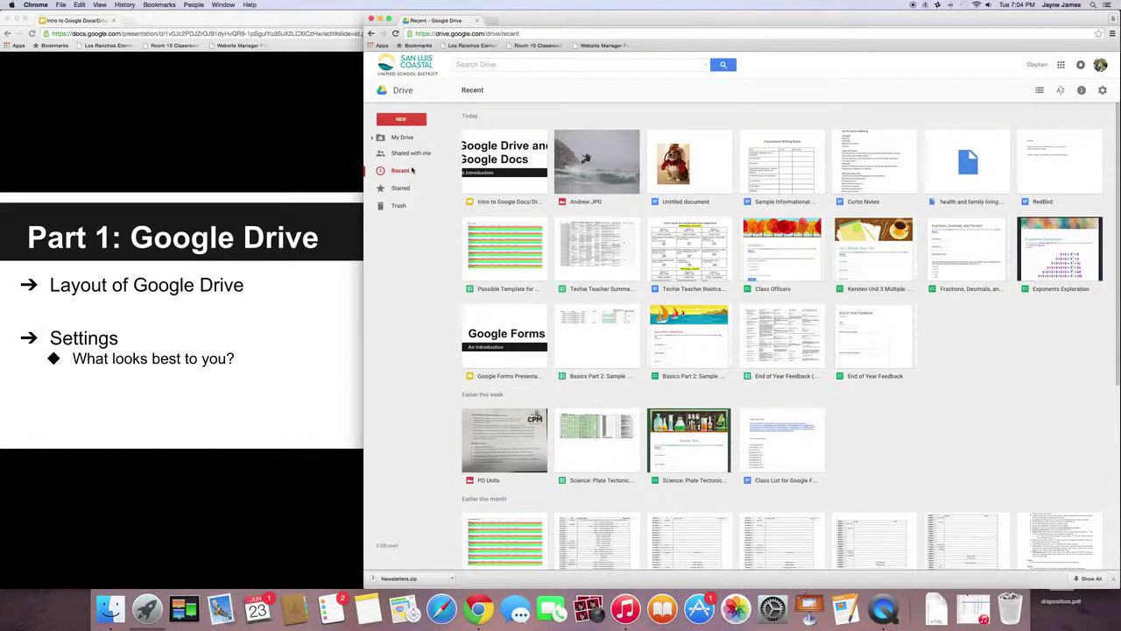
left_click(398, 192)
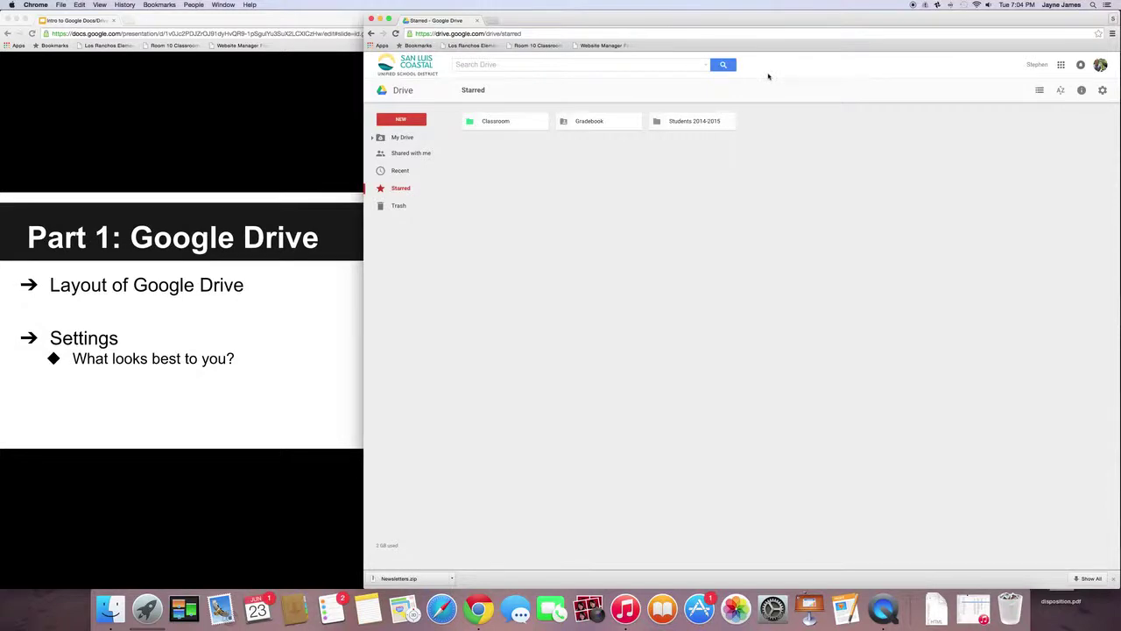
left_click(415, 206)
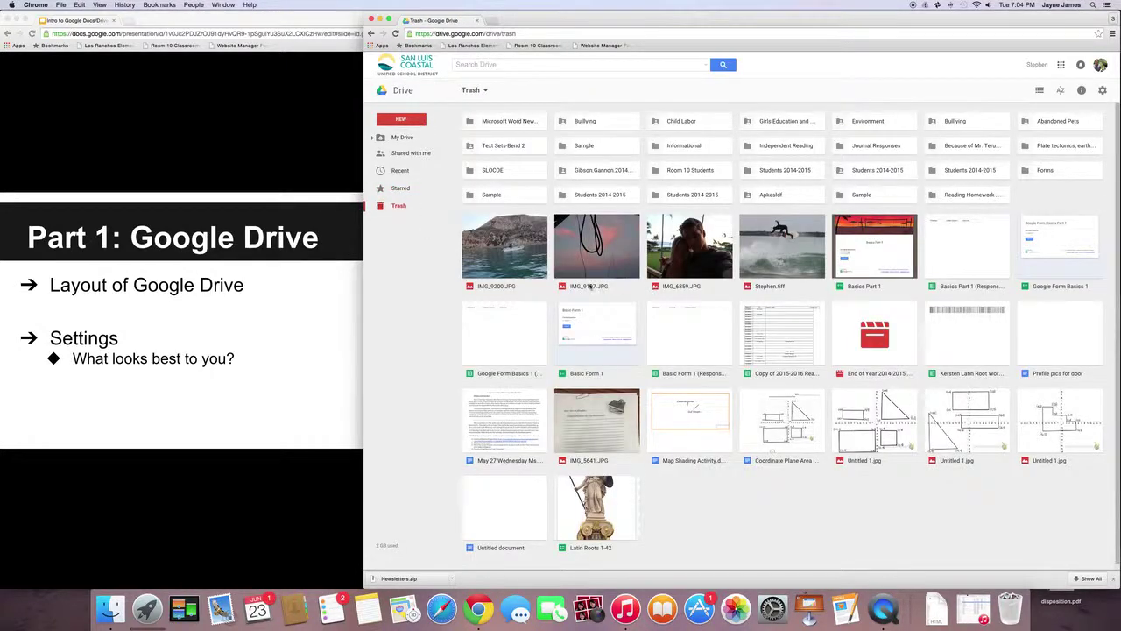
Step: View the available actions for the deleted IMG_9200.JPG without applying one, and return to My Drive
right_click(506, 267)
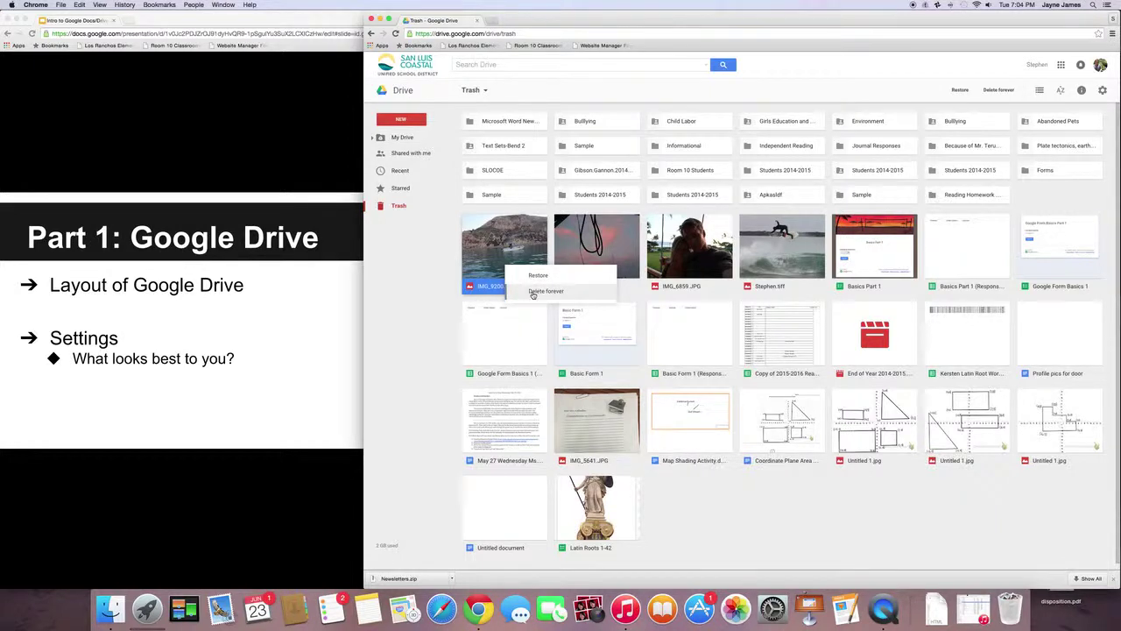
left_click(456, 304)
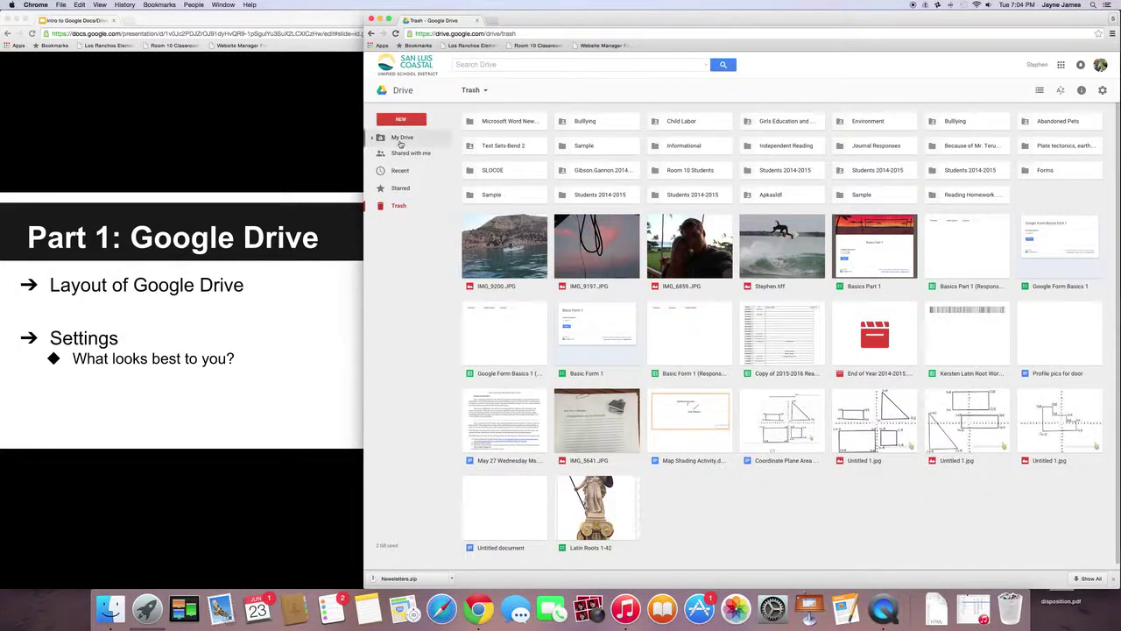
left_click(400, 140)
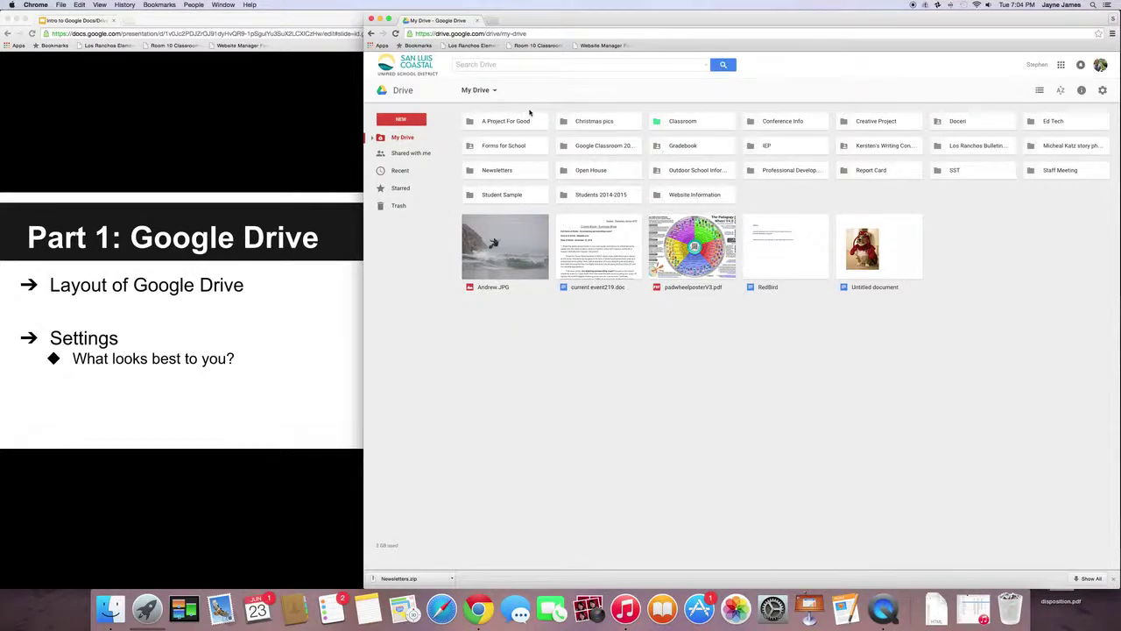
Step: Search Drive for the surfing photo by its file name, preview the JPG, and close the preview
left_click(504, 64)
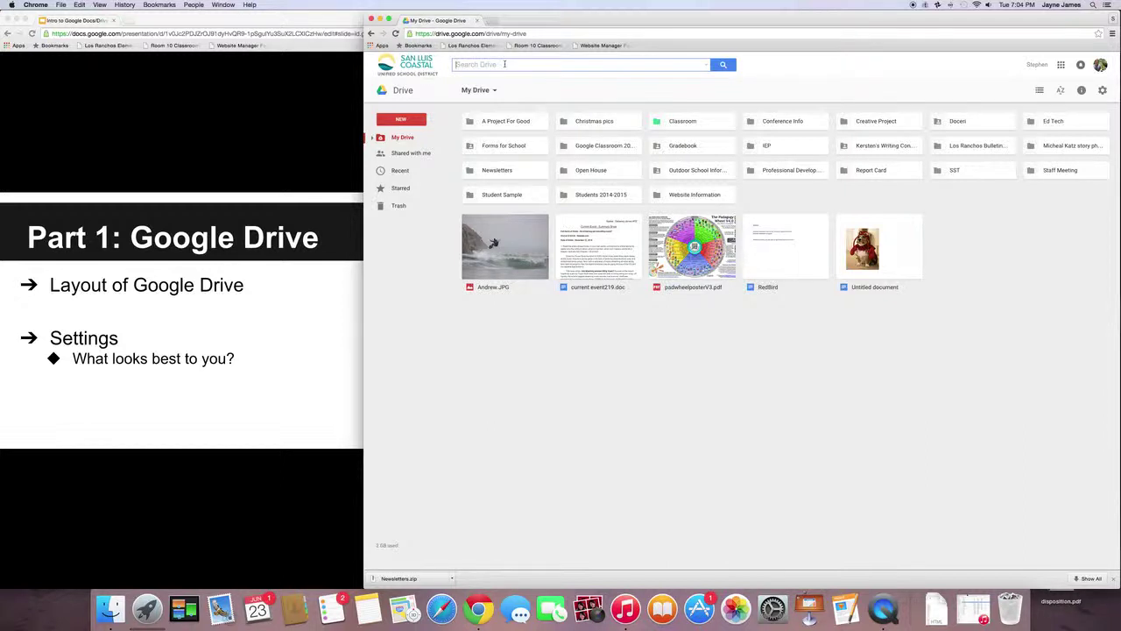
type("andrew")
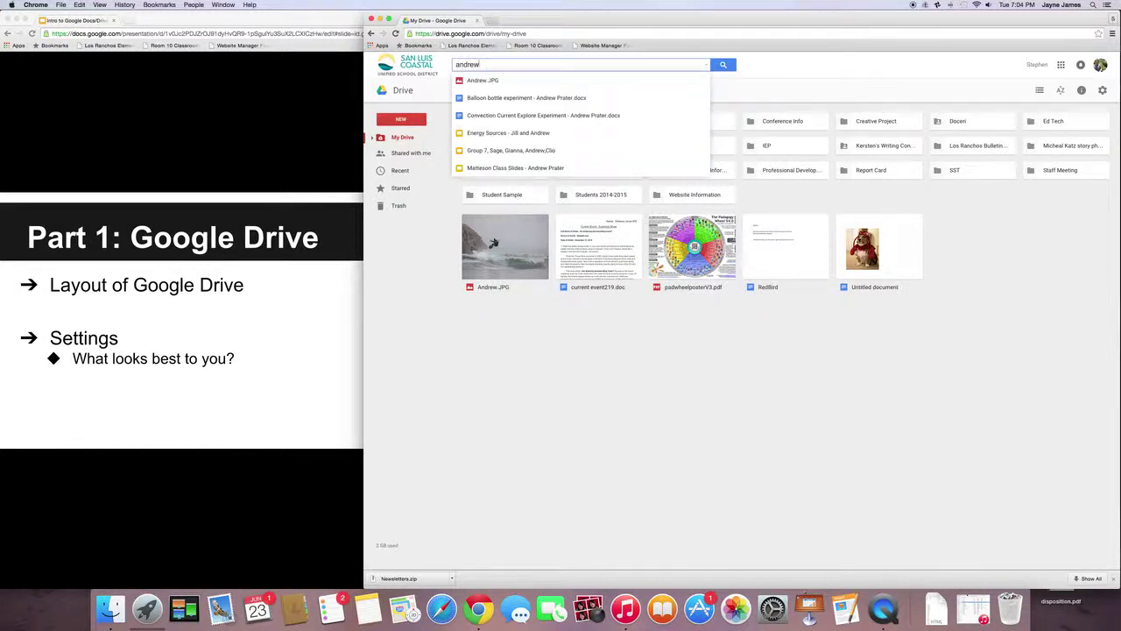
left_click(494, 81)
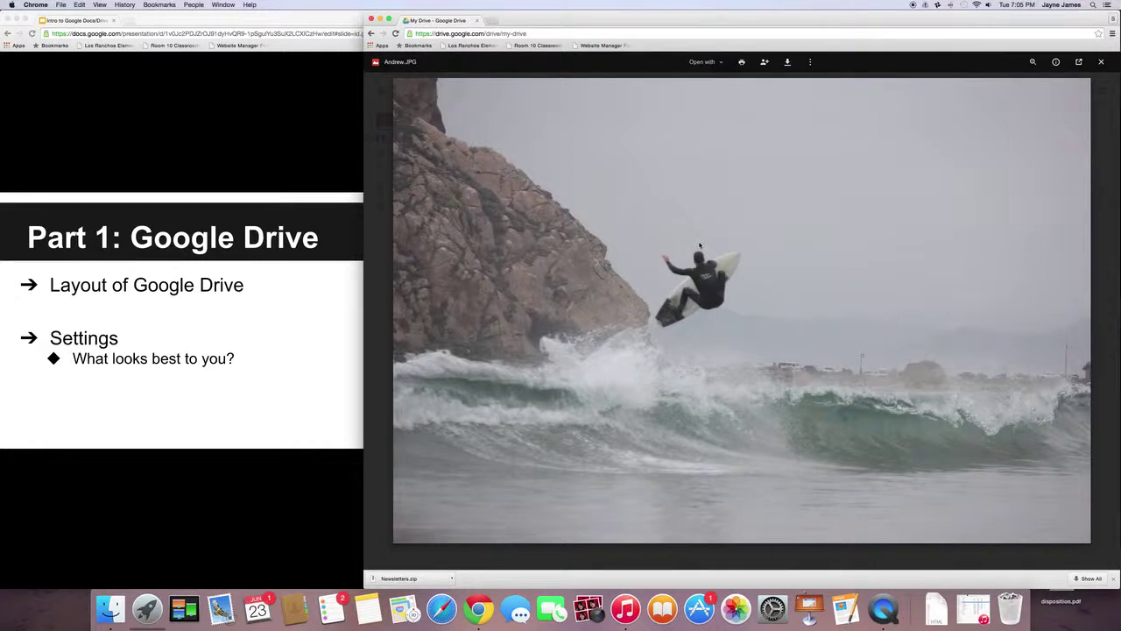
key("Escape")
Step: Clear the search text from the Drive search
left_click(480, 65)
key("BackSpace")
key("BackSpace")
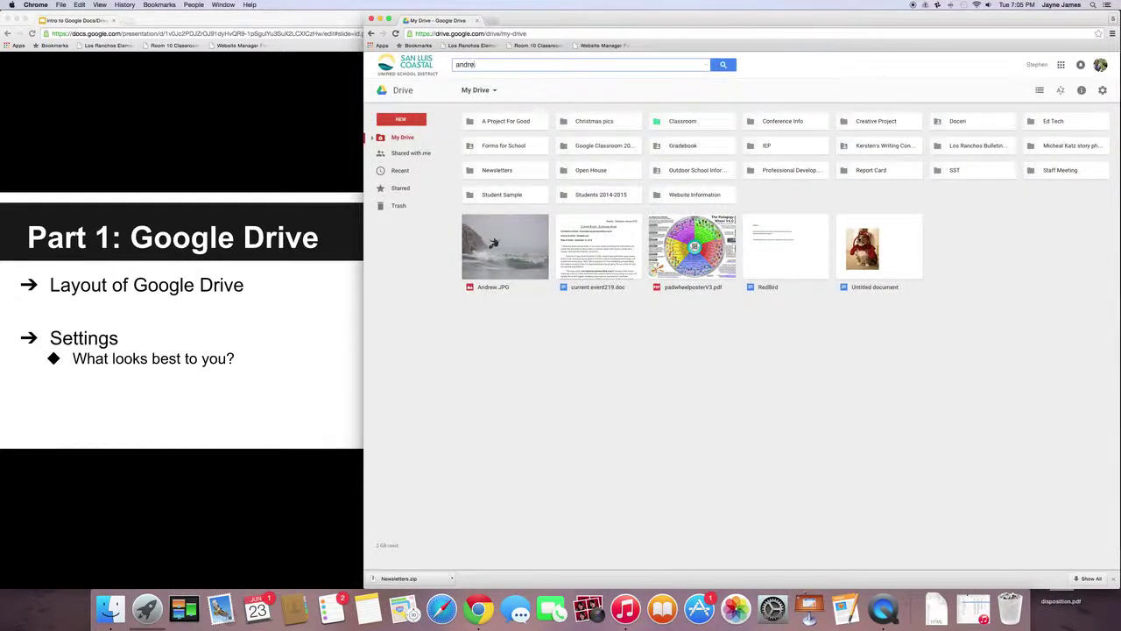
key("BackSpace")
key("BackSpace")
key("BackSpace")
key("BackSpace")
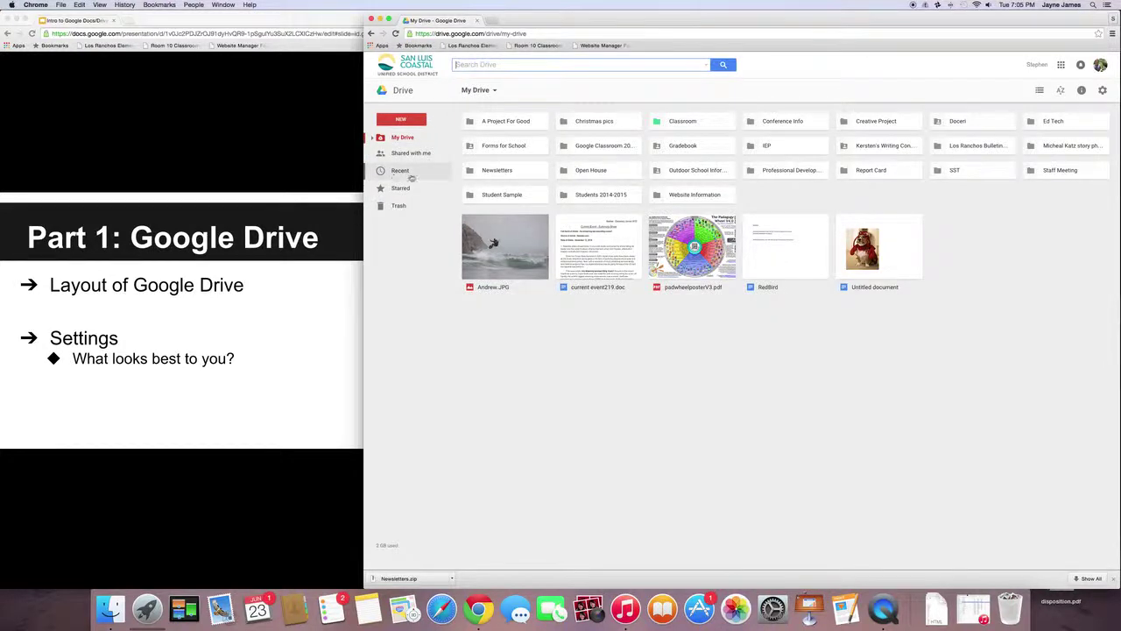
Step: Browse from Classroom into Class Meeting and its Fun subfolder, and go back up the folder path to My Drive
left_click(672, 122)
double_click(672, 122)
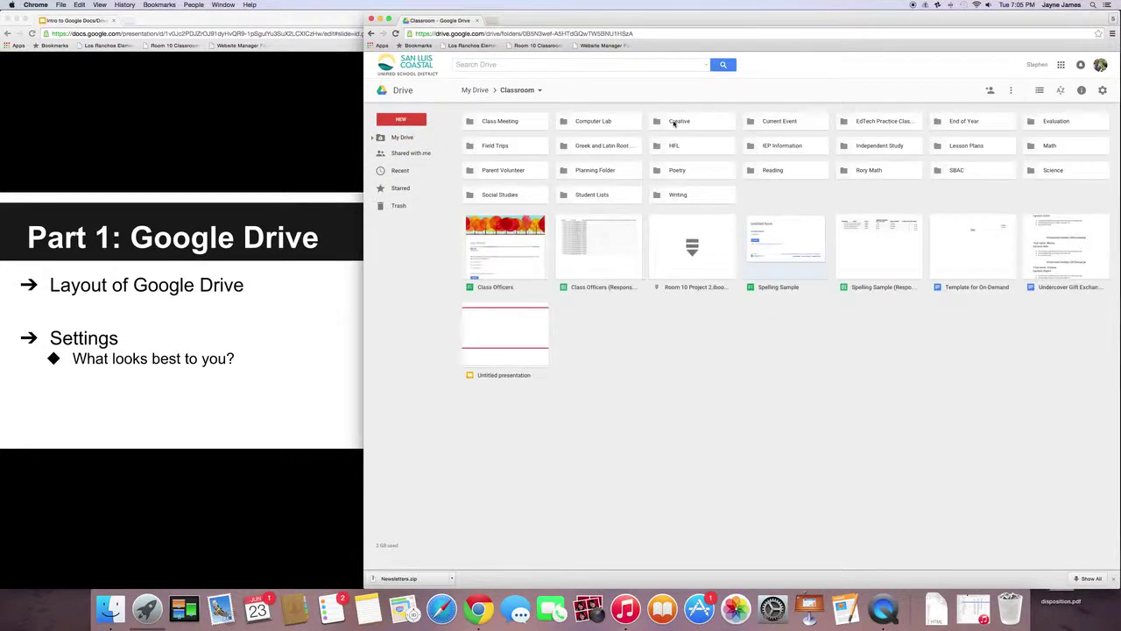
double_click(525, 128)
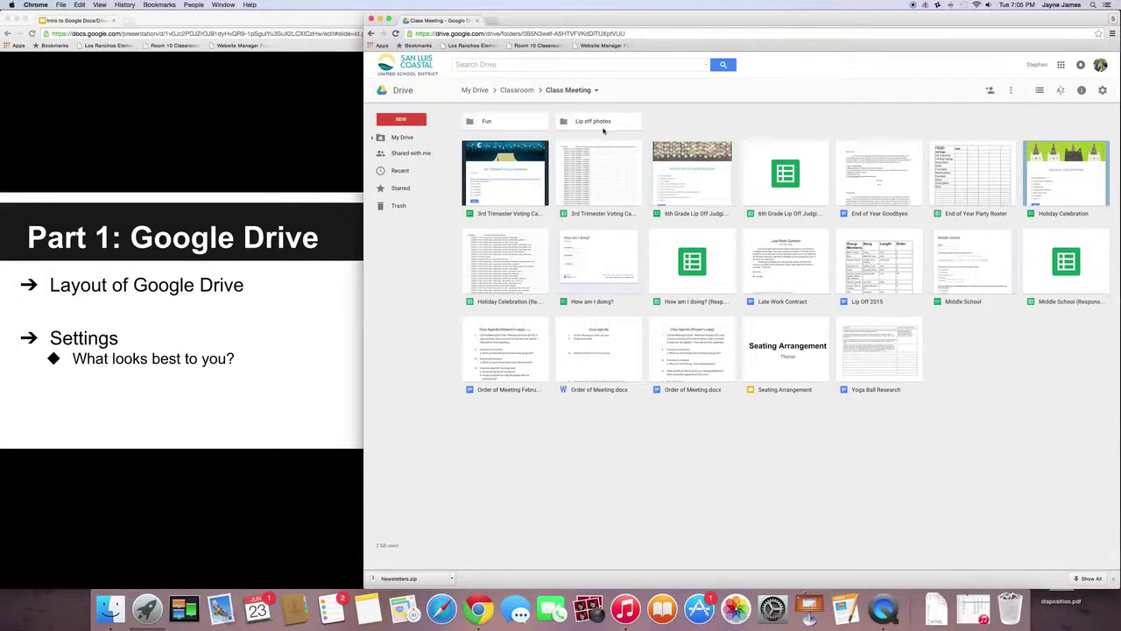
double_click(529, 122)
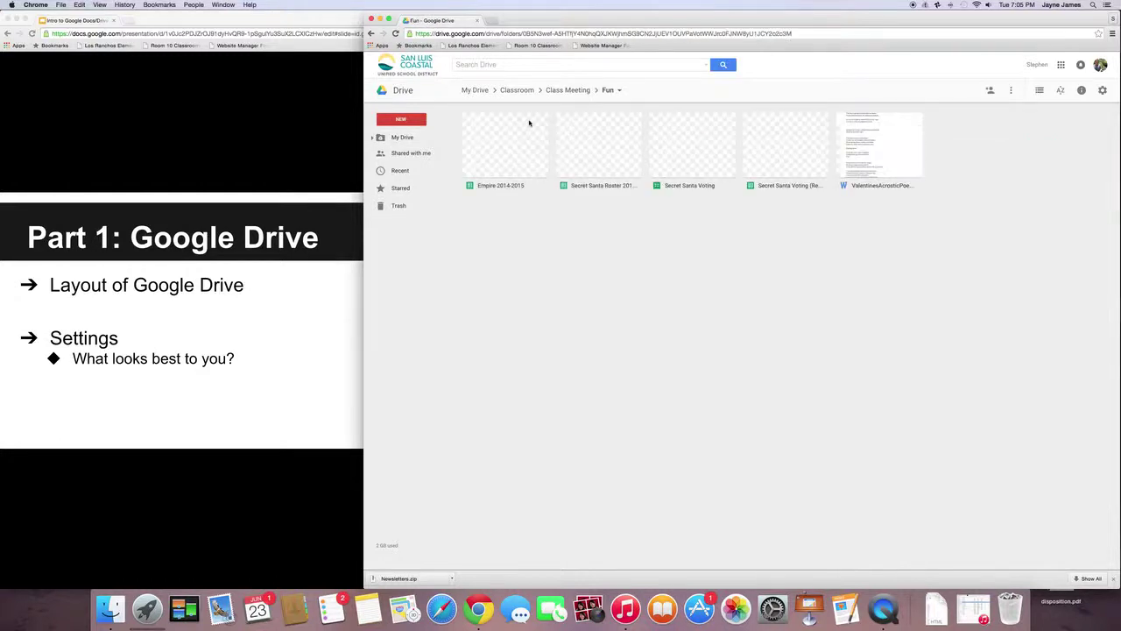
left_click(582, 91)
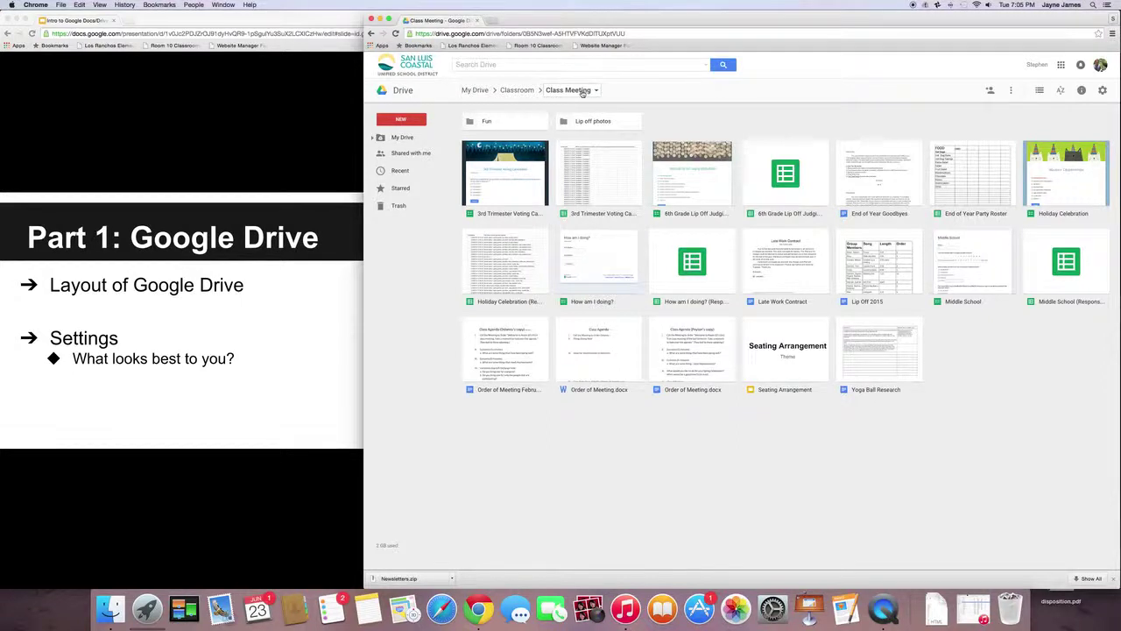
left_click(473, 91)
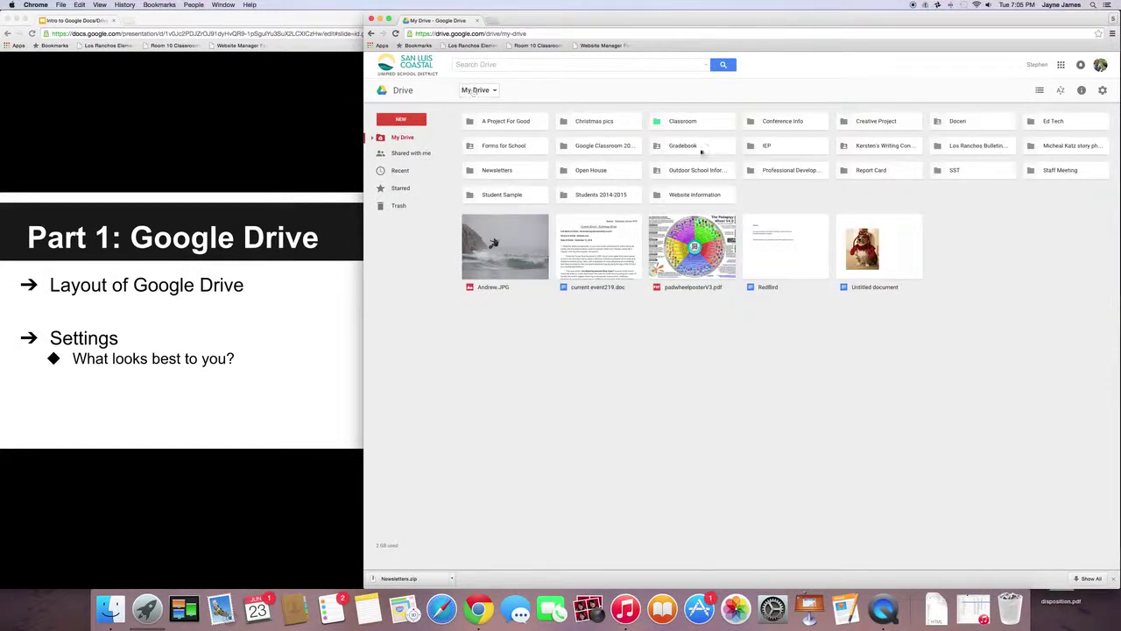
Step: Reopen the Fun folder within Classroom's Class Meeting folder and return directly to the Drive home page
double_click(686, 125)
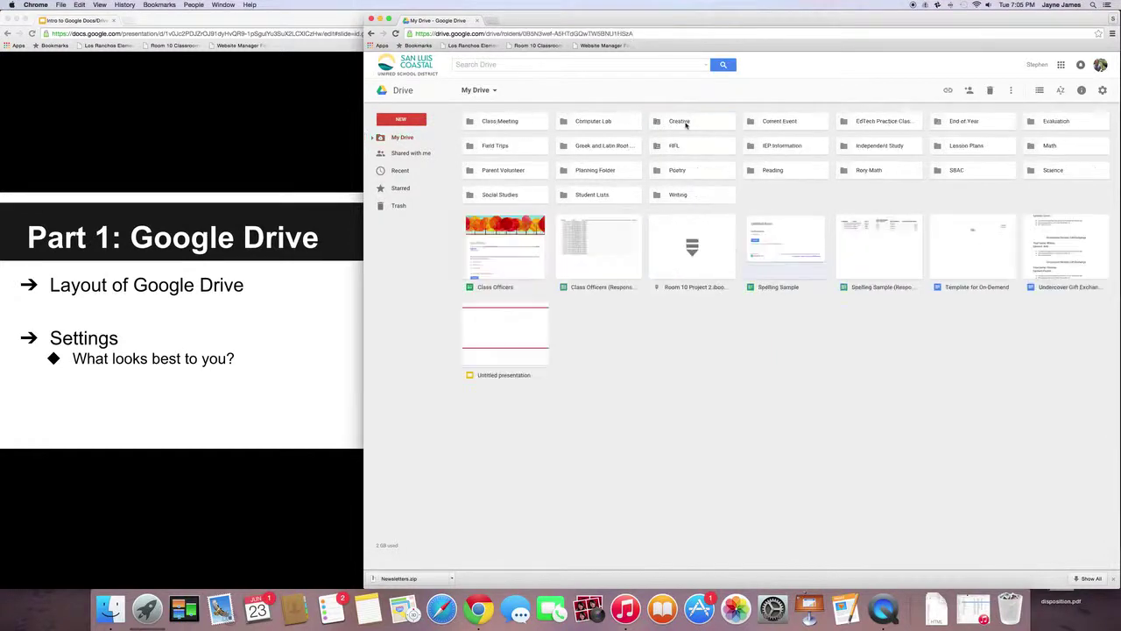
double_click(501, 122)
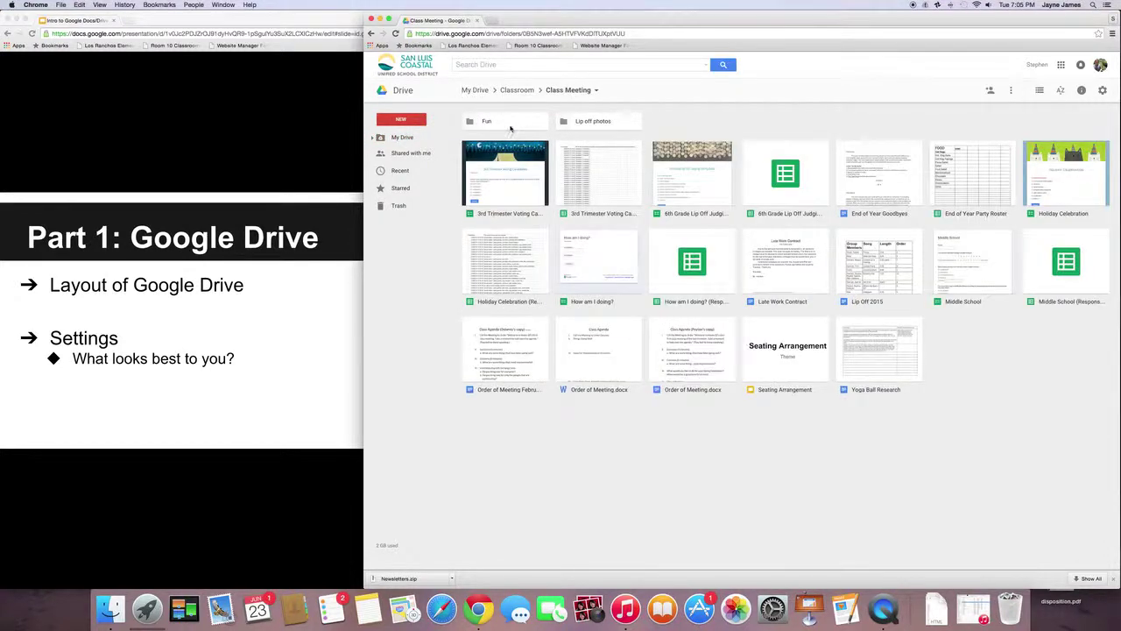
double_click(508, 127)
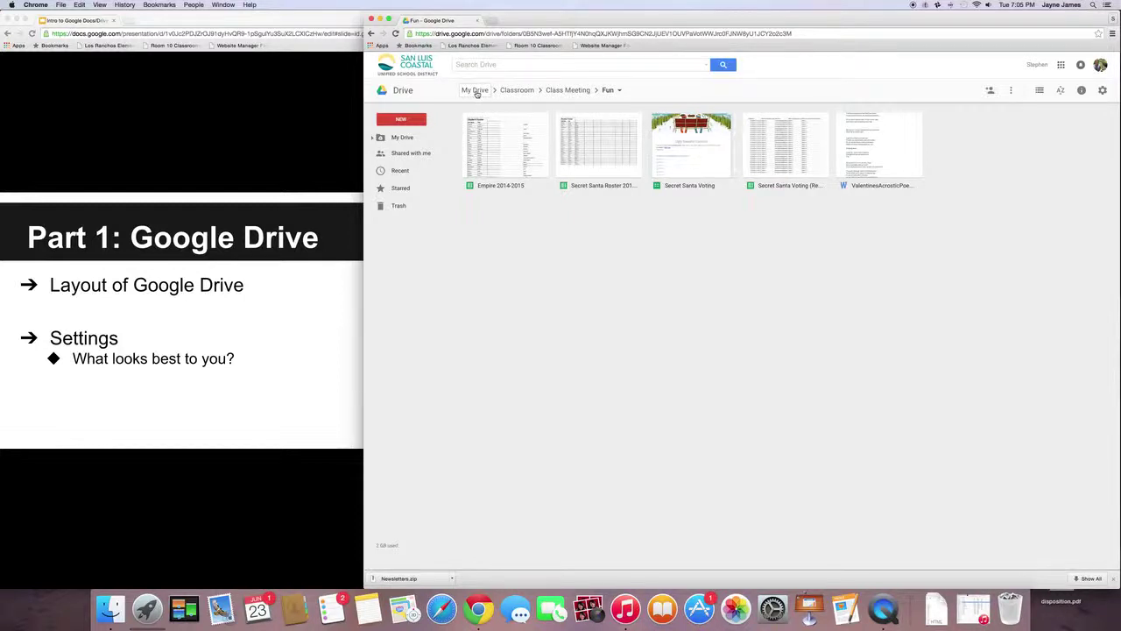
left_click(401, 91)
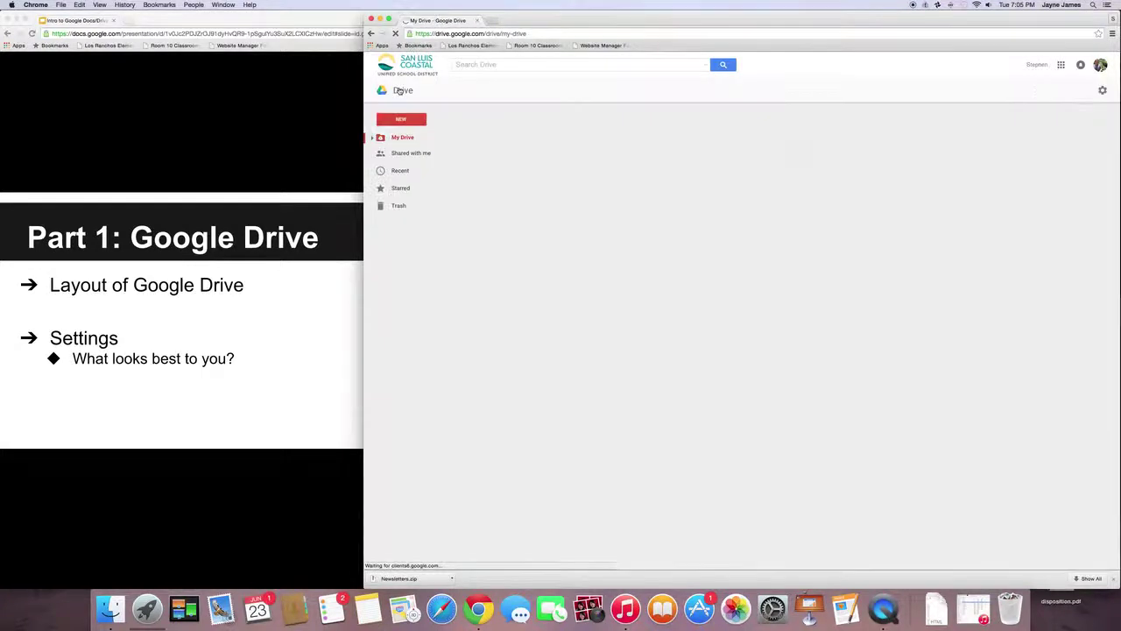
left_click(398, 90)
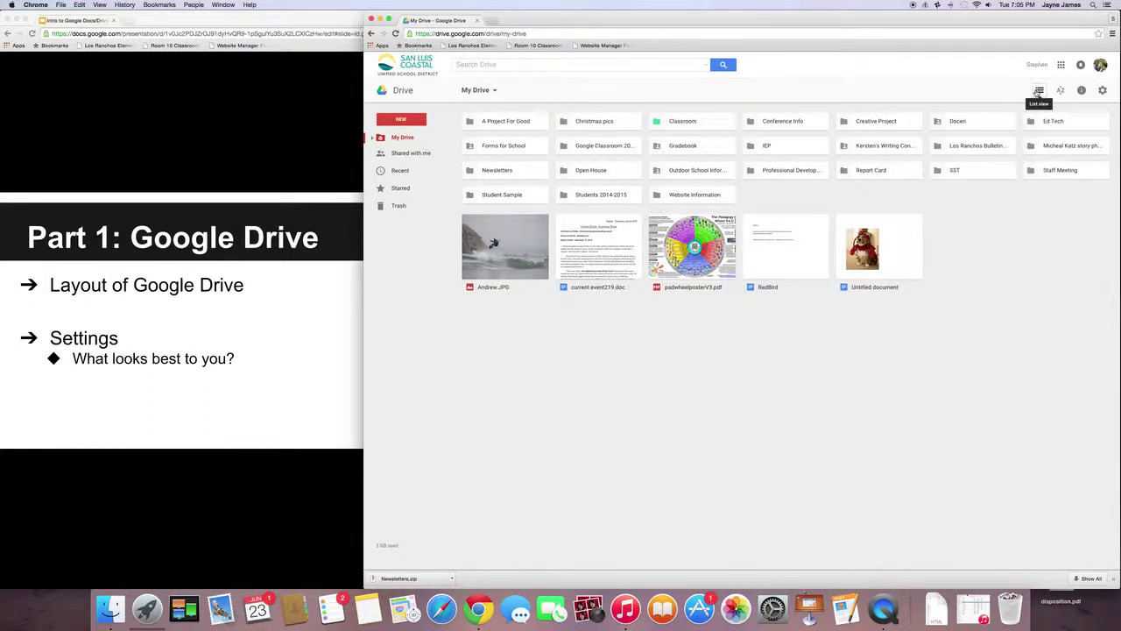
Step: Switch My Drive to list view
left_click(1038, 91)
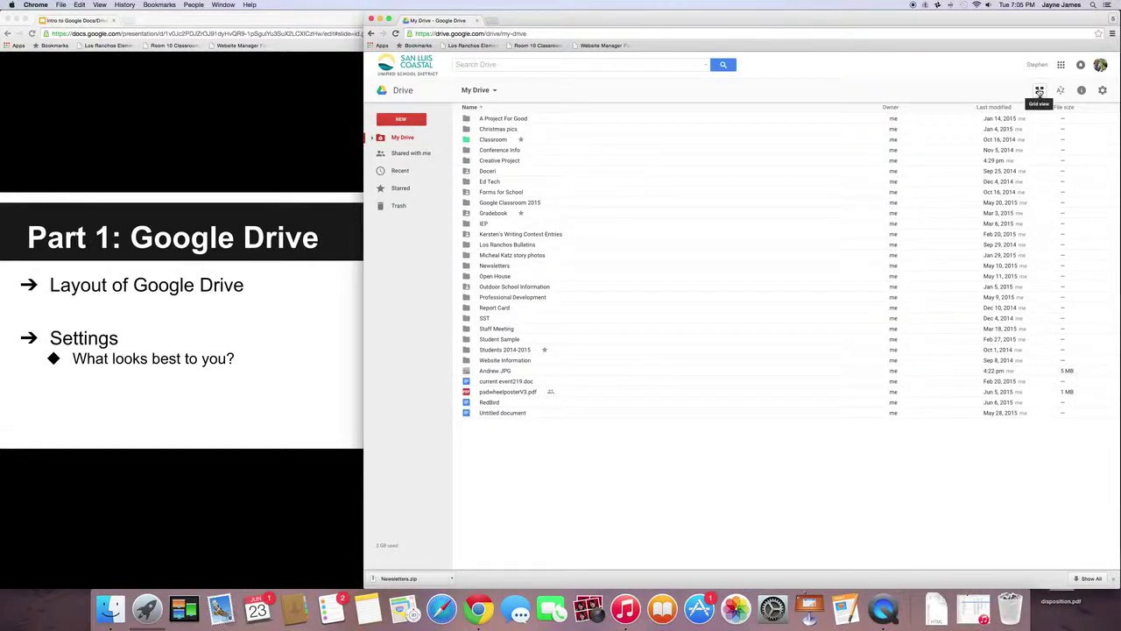
Step: Switch My Drive to grid view and try sorting by Last modified and Last opened by me, returning to Name
left_click(1038, 91)
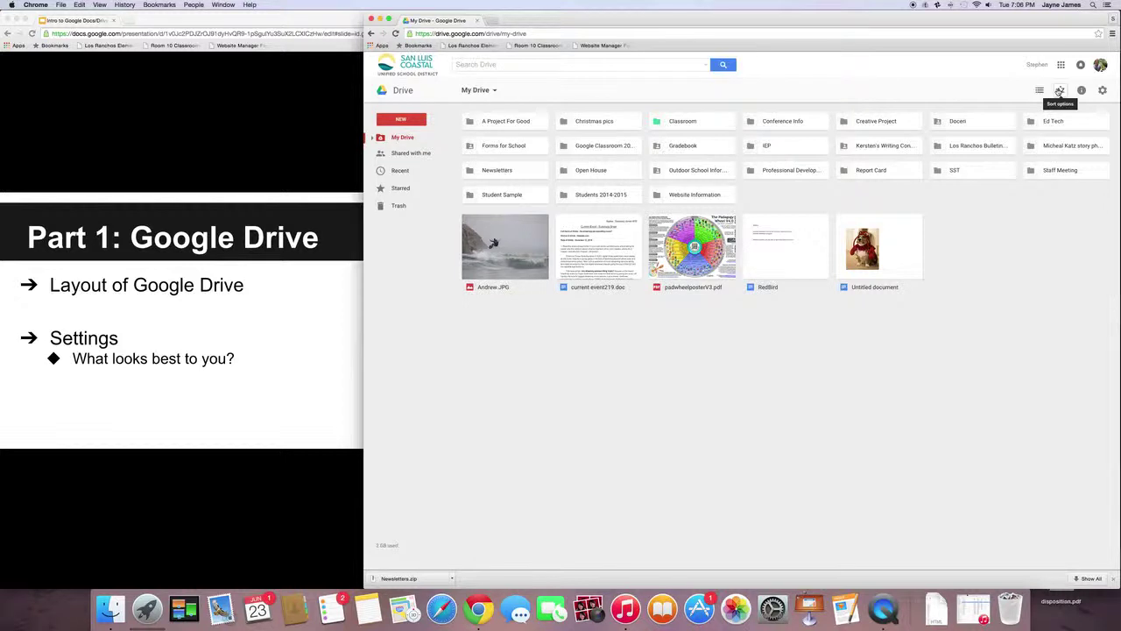
left_click(1059, 91)
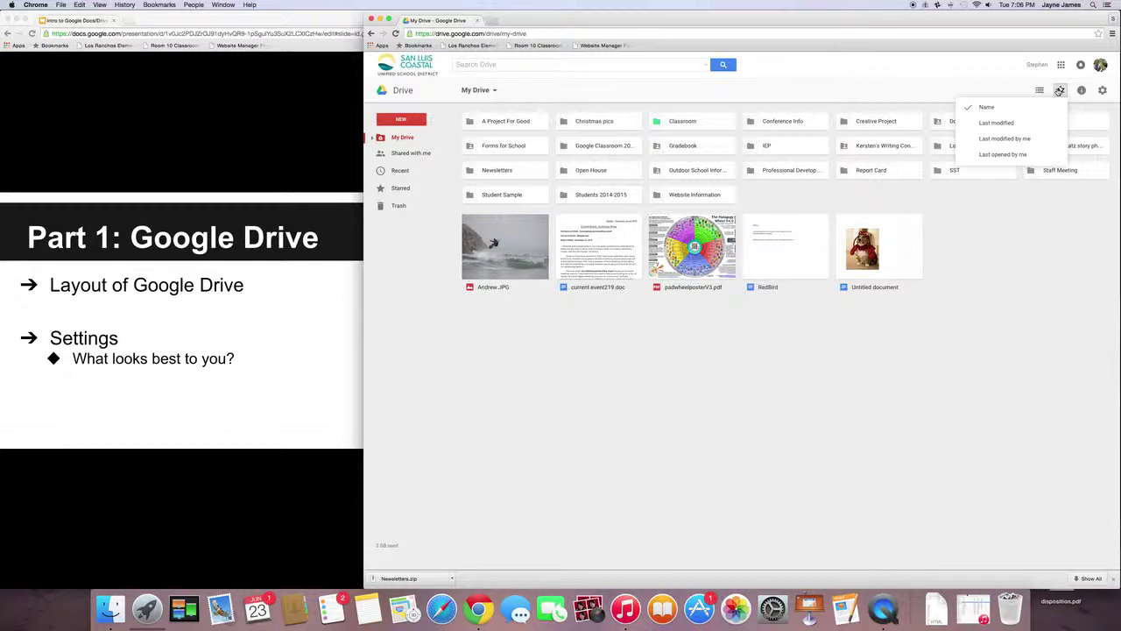
left_click(1016, 127)
left_click(1060, 91)
left_click(1025, 154)
left_click(1060, 91)
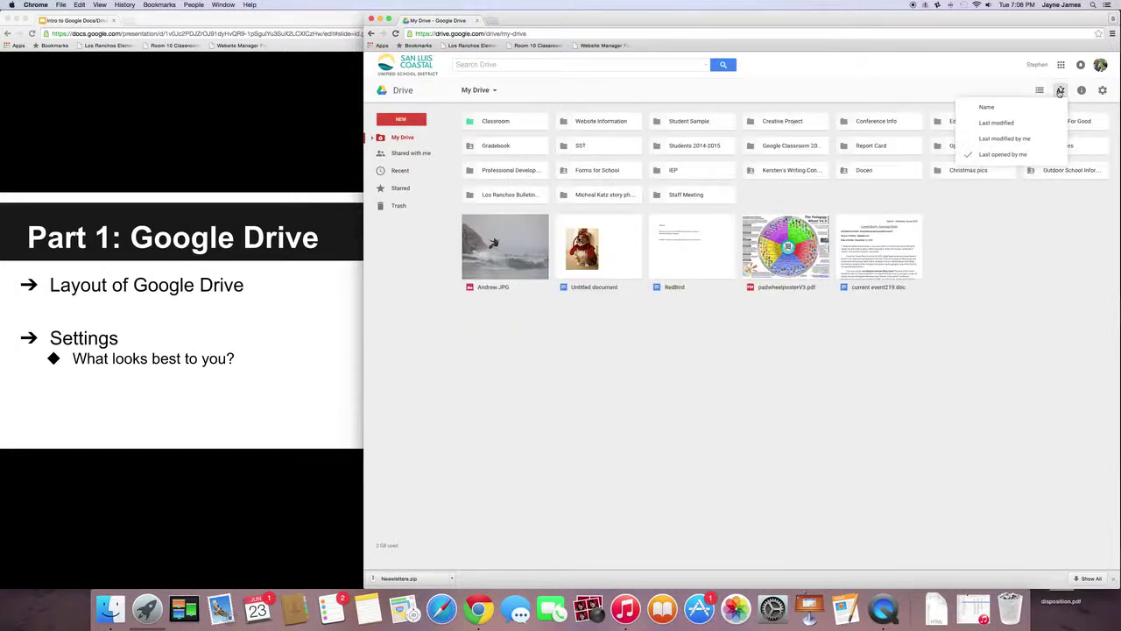
left_click(1014, 109)
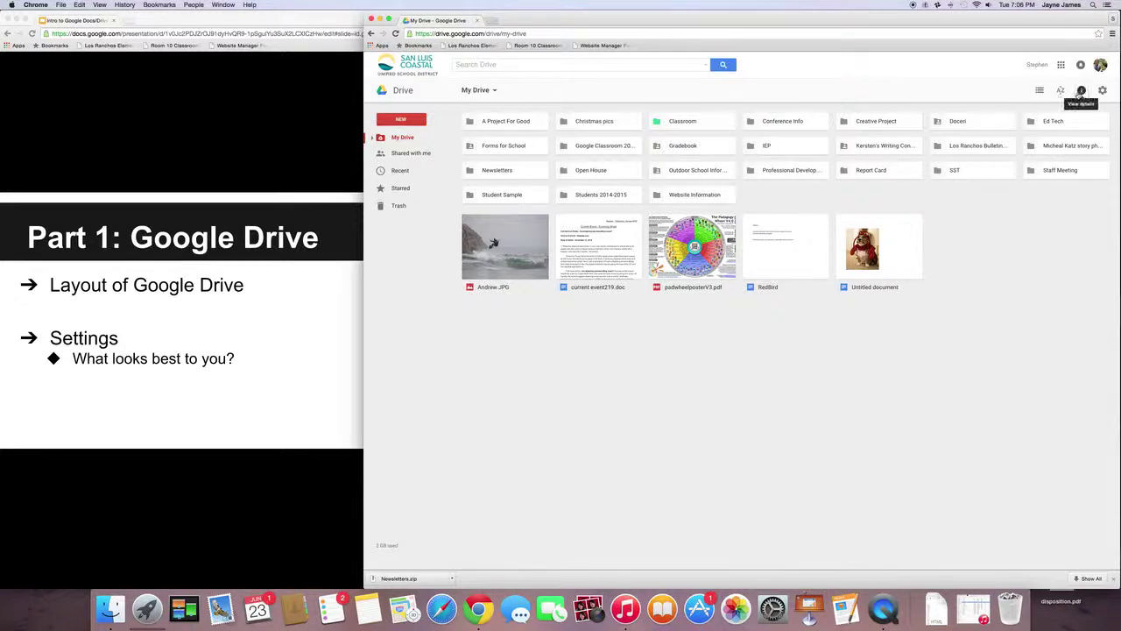
Step: Show the details pane and examine the activity and details of Untitled document
left_click(1079, 93)
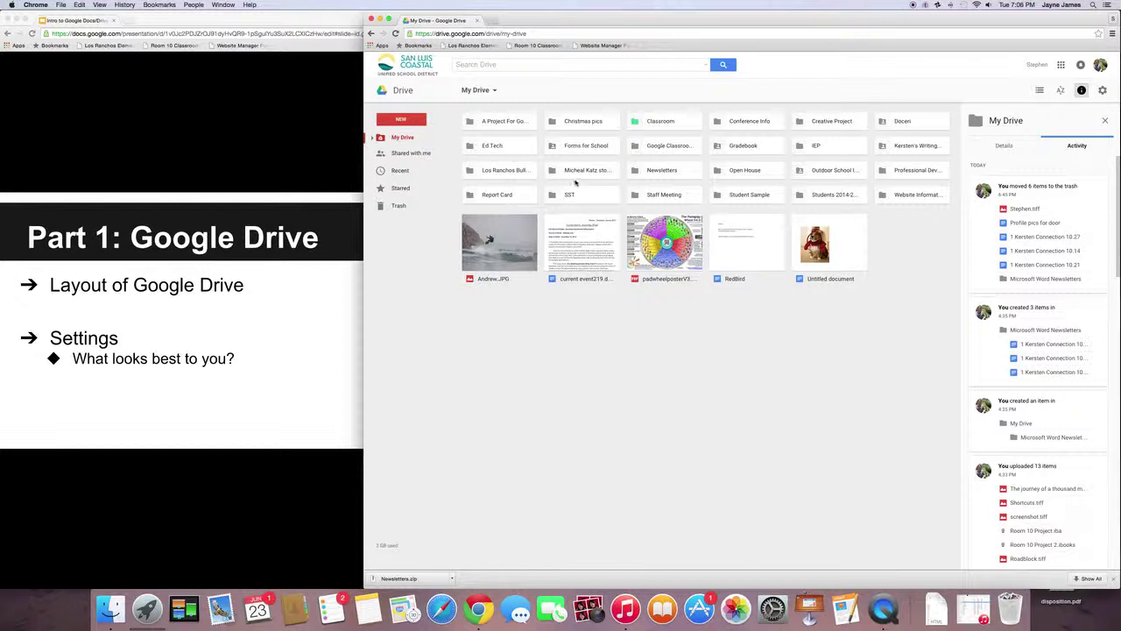
left_click(819, 245)
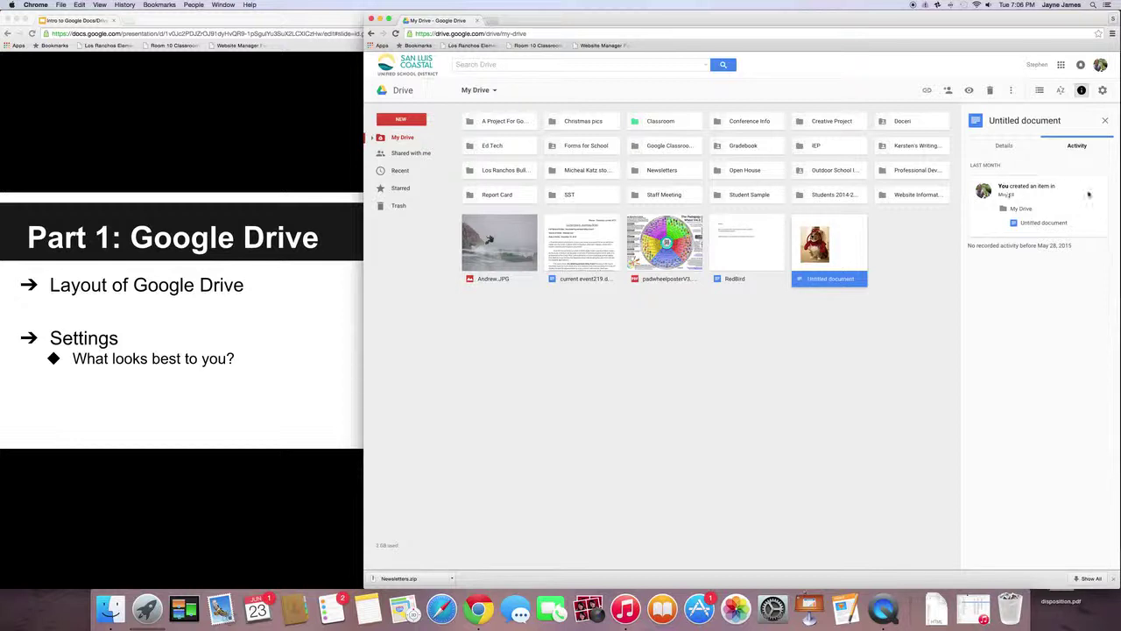
left_click(1011, 147)
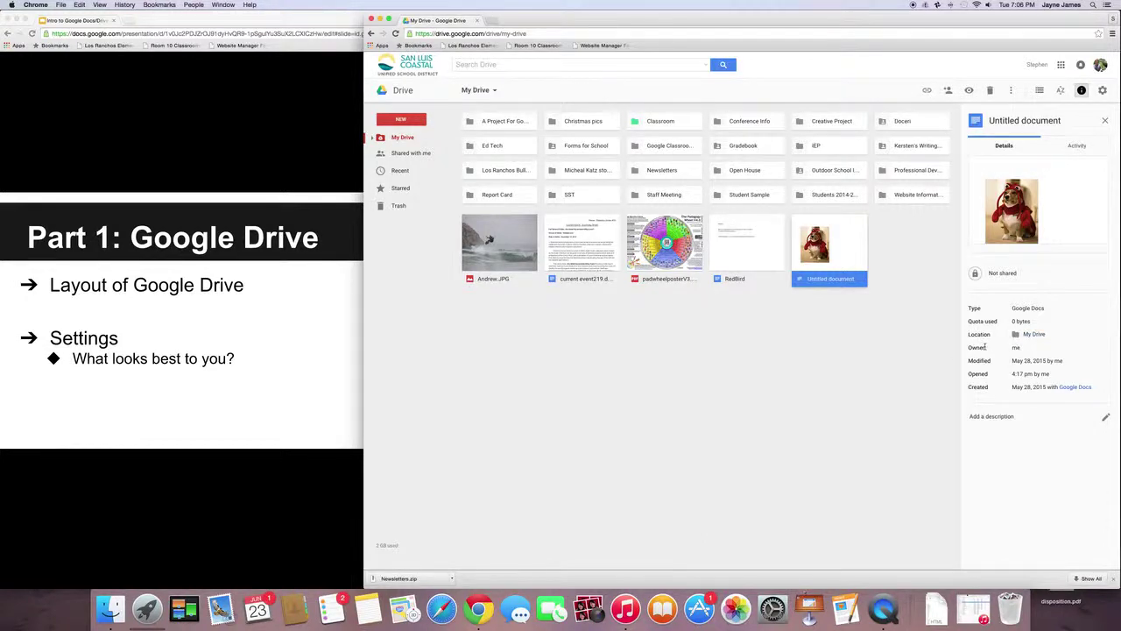
Step: Examine the Classroom folder's details and recent activity, and hide the details pane
left_click(661, 123)
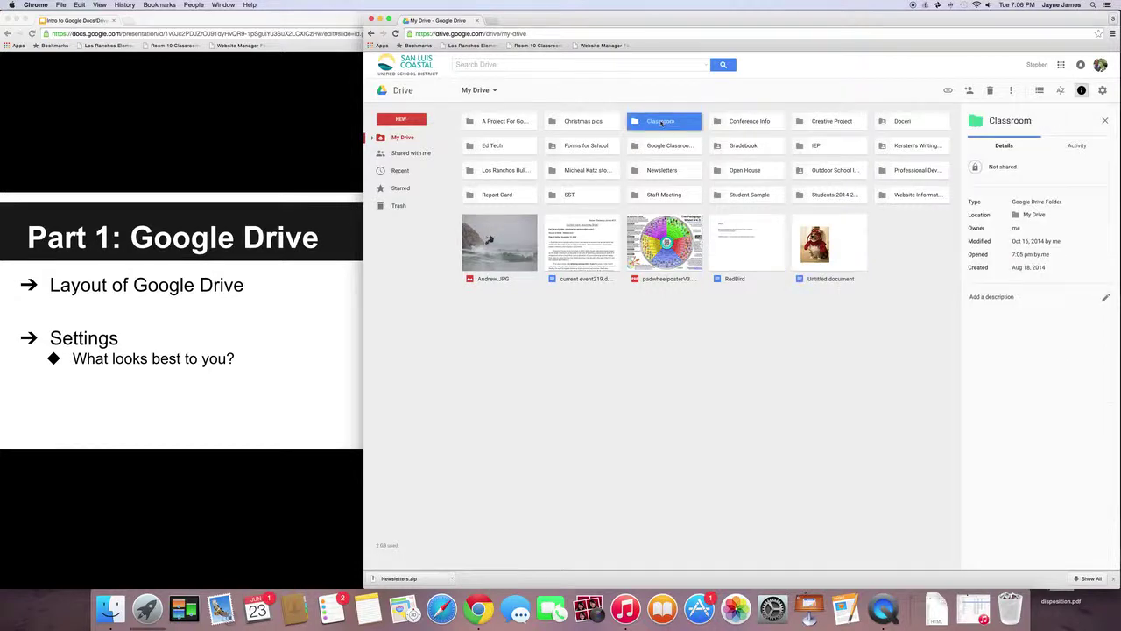
left_click(1074, 147)
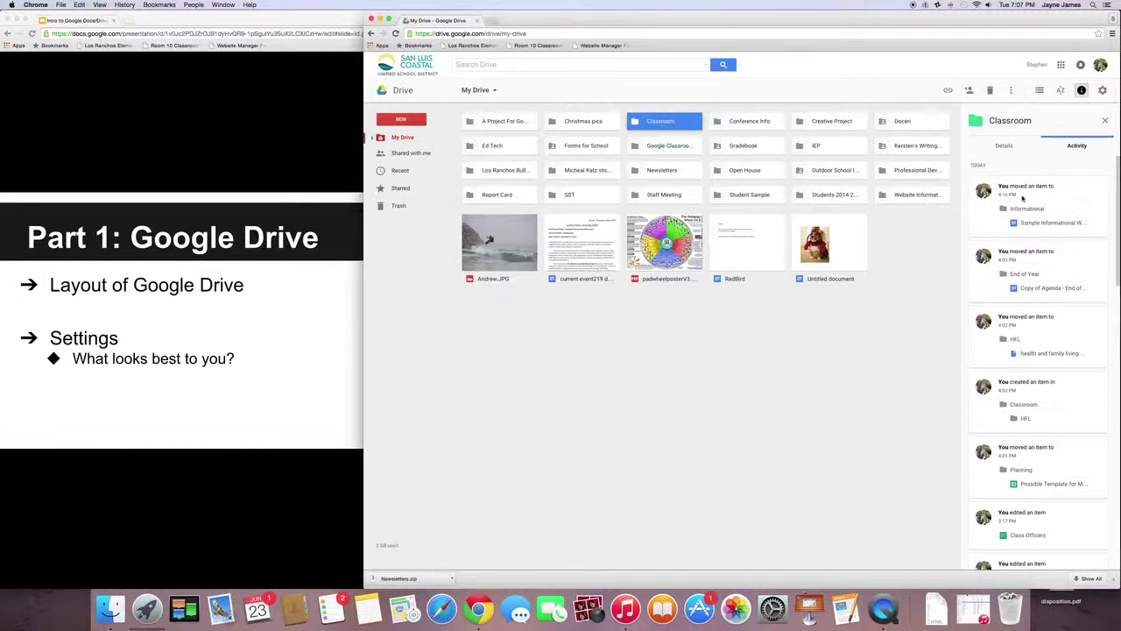
scroll(1026, 209, "down", 2)
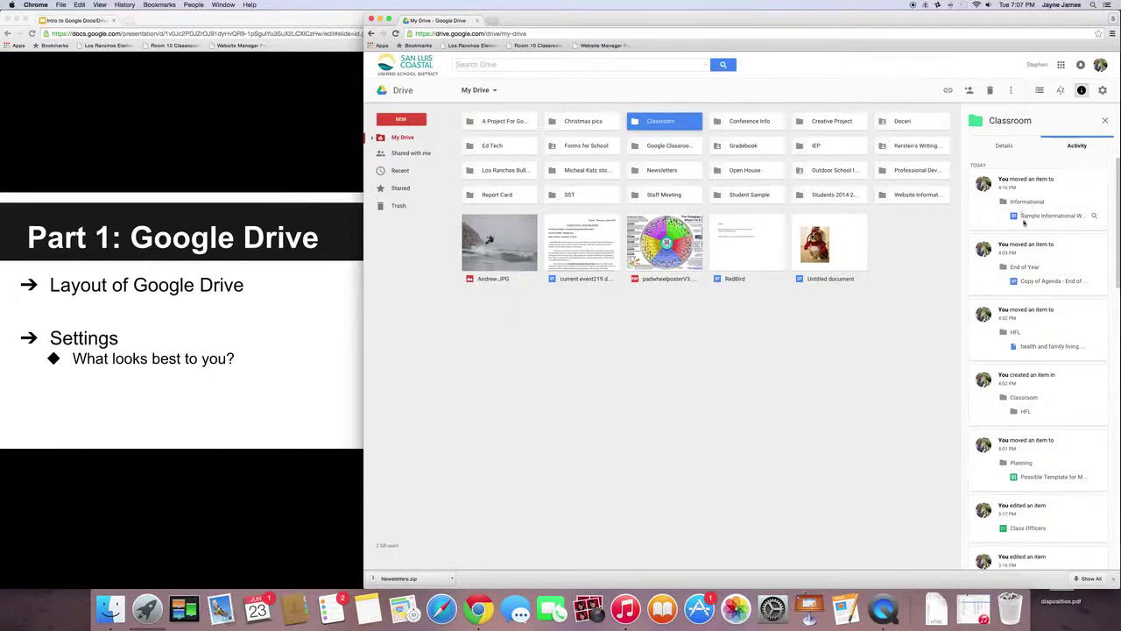
scroll(1027, 276, "down", 5)
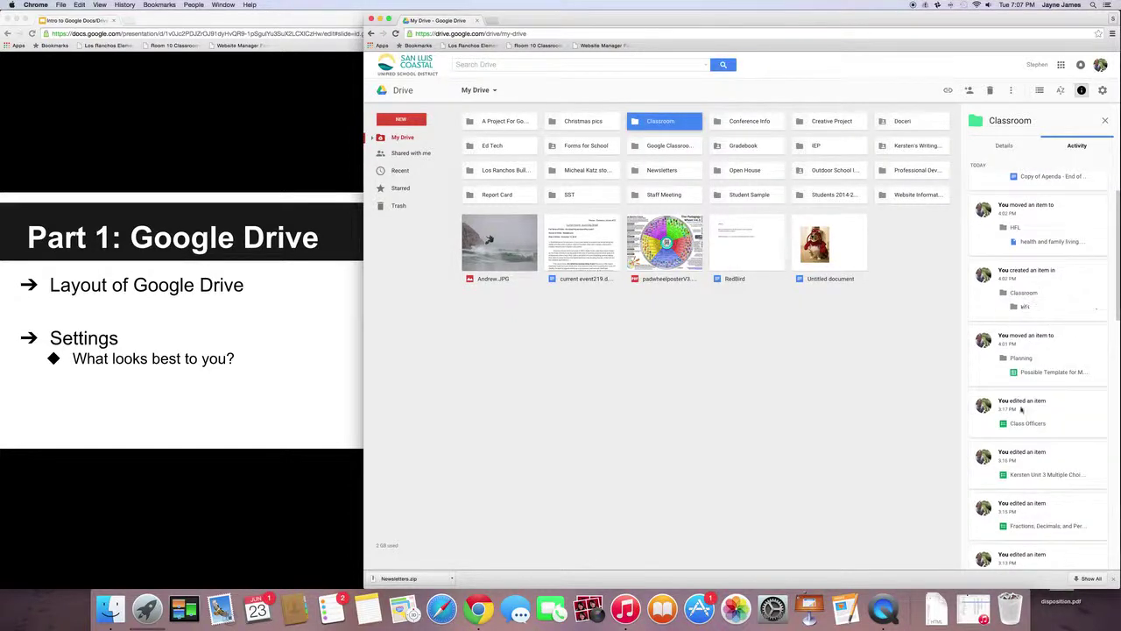
left_click(1004, 146)
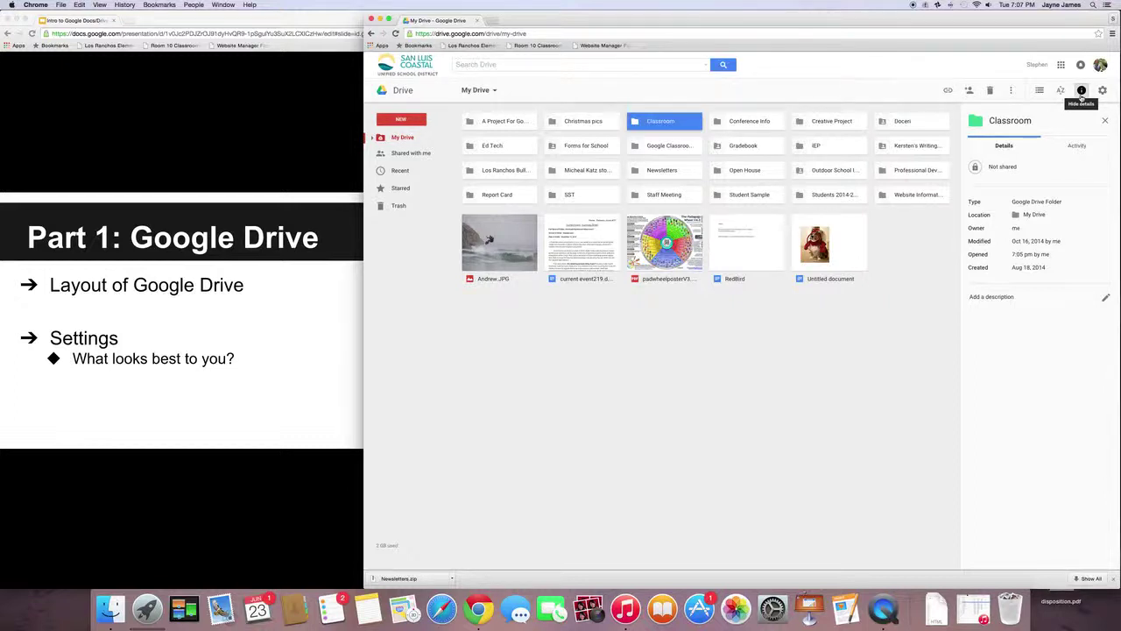
left_click(1081, 91)
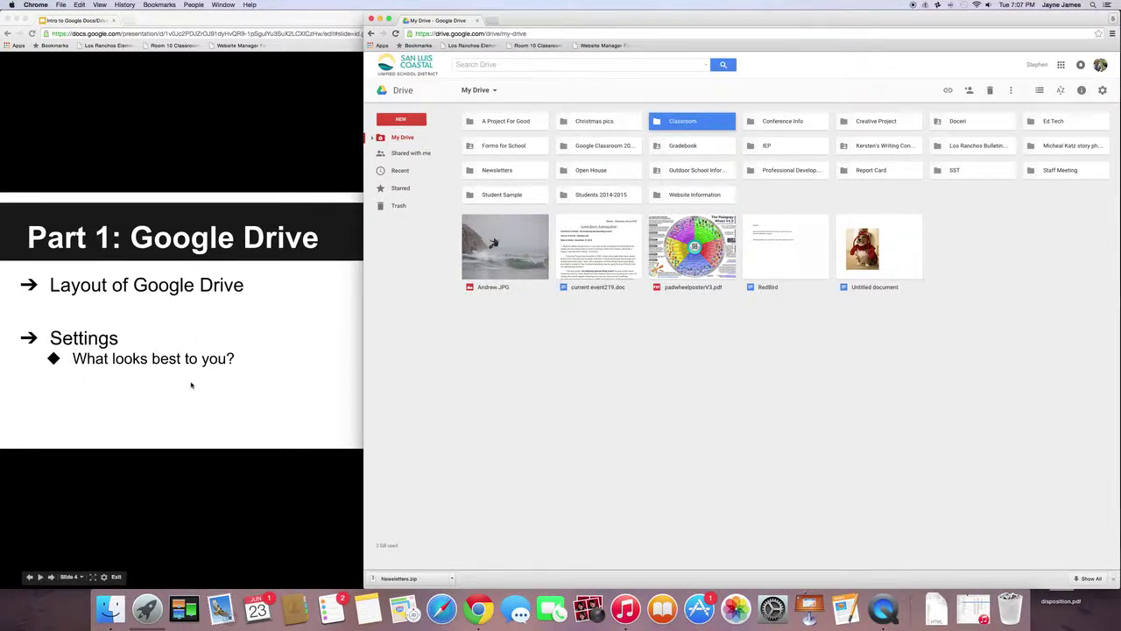
Step: Set the display density to Comfortable in the Drive settings and switch My Drive to list view
left_click(1103, 91)
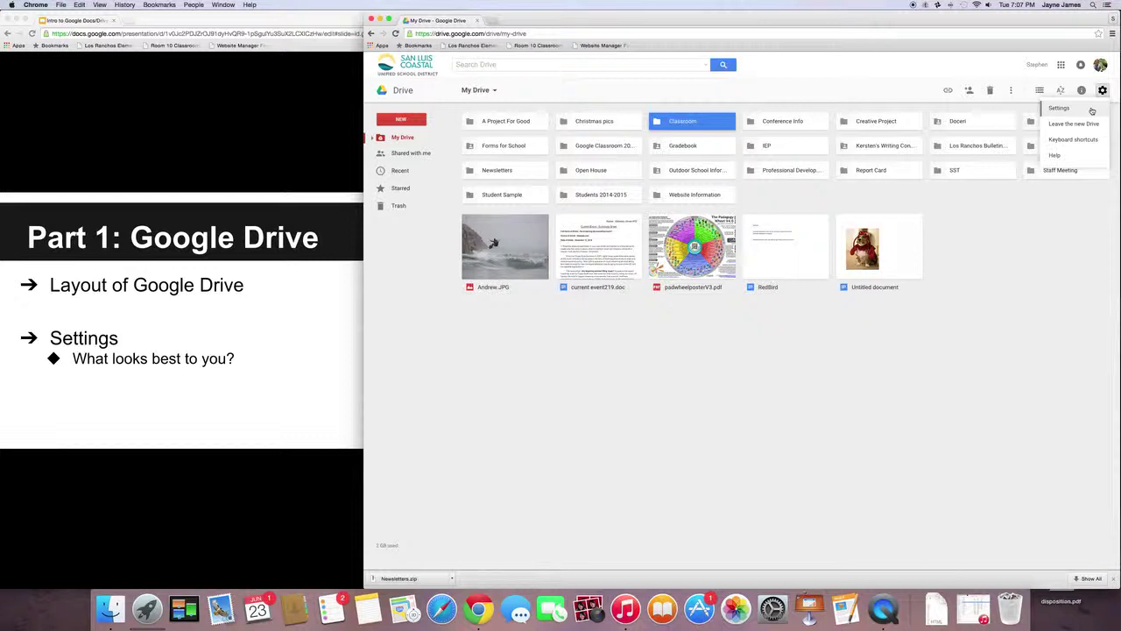
left_click(1091, 110)
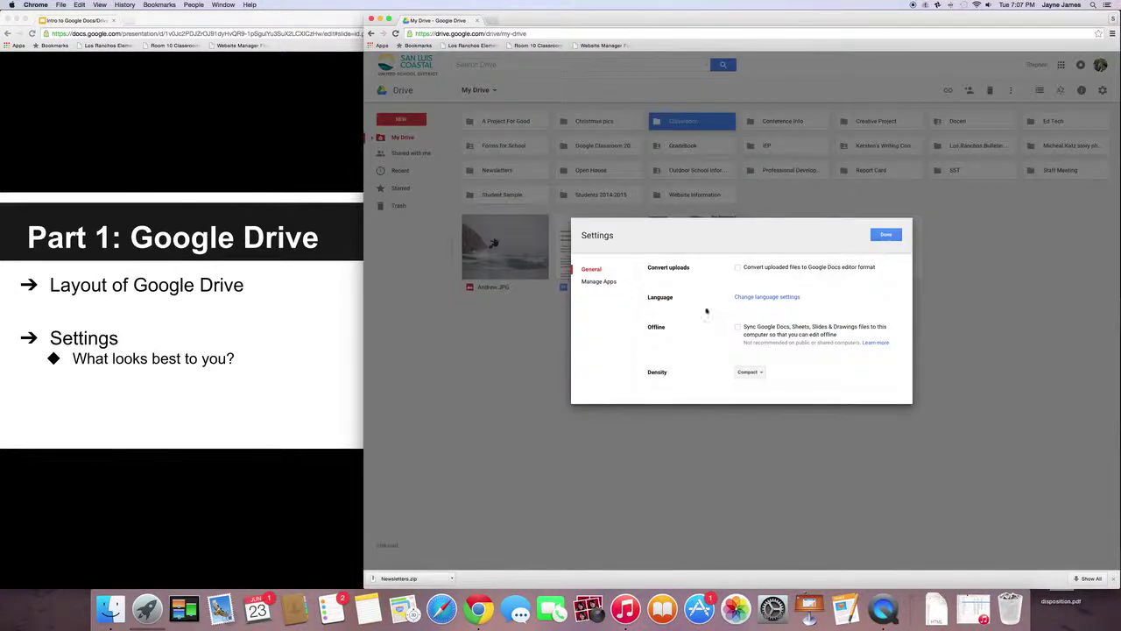
left_click(747, 372)
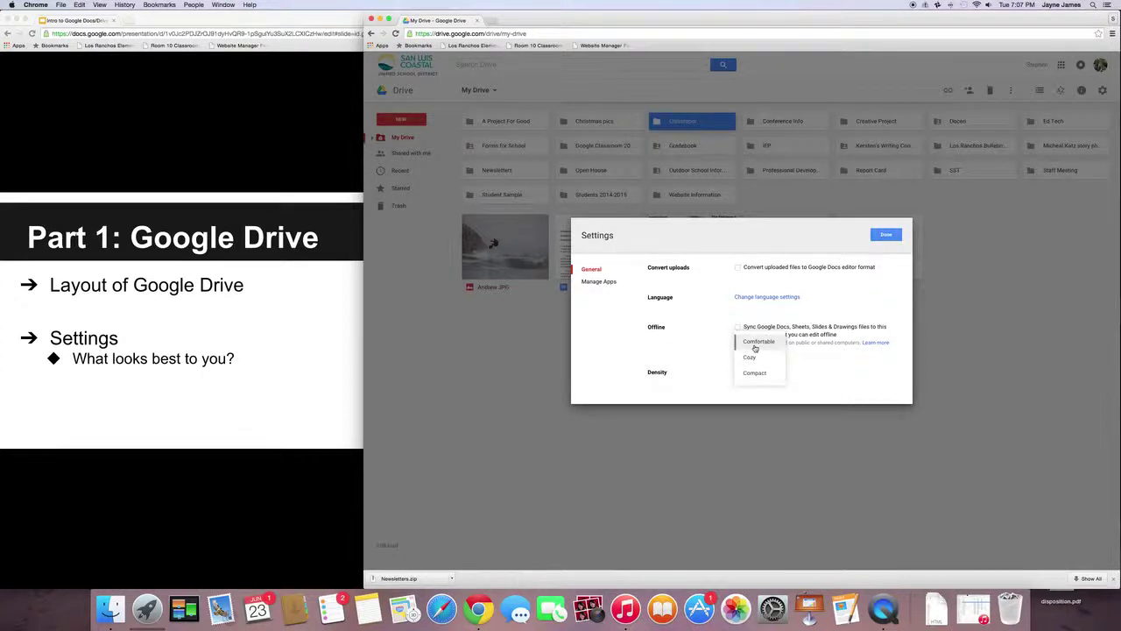
left_click(755, 345)
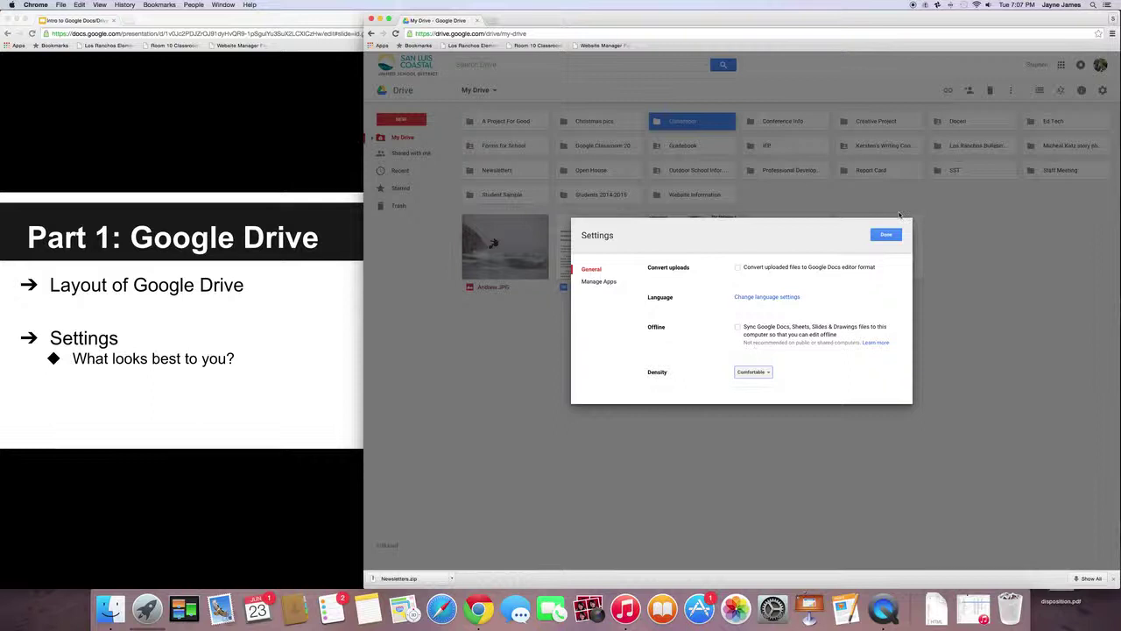
left_click(884, 235)
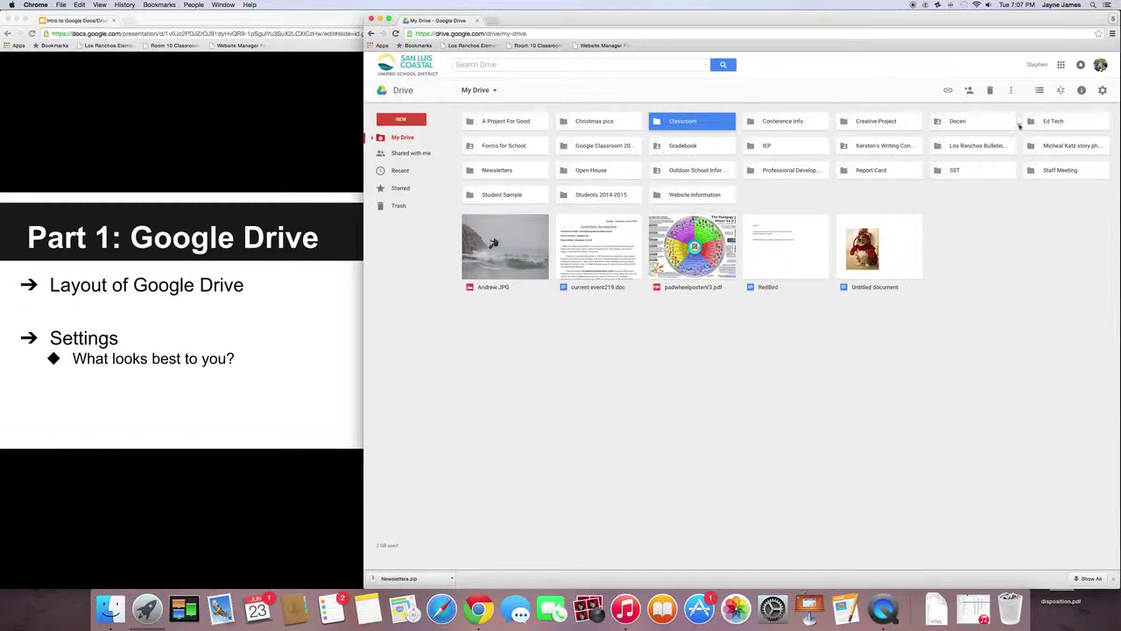
left_click(1039, 90)
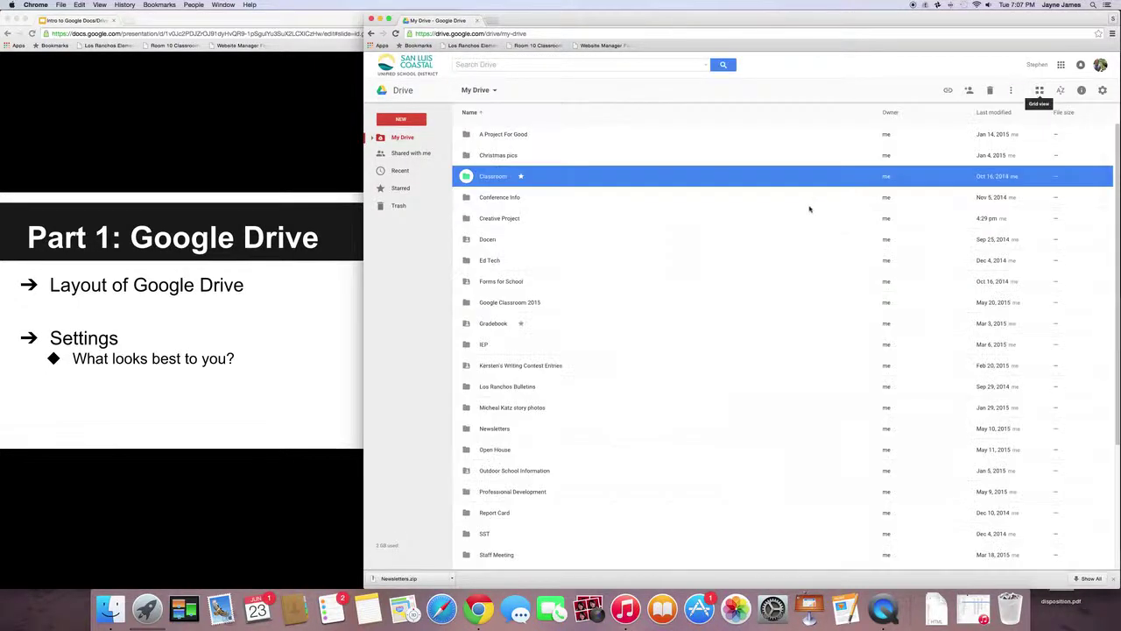
Step: Reopen the Drive settings and set the display density to Cozy and after that to Compact
left_click(1103, 90)
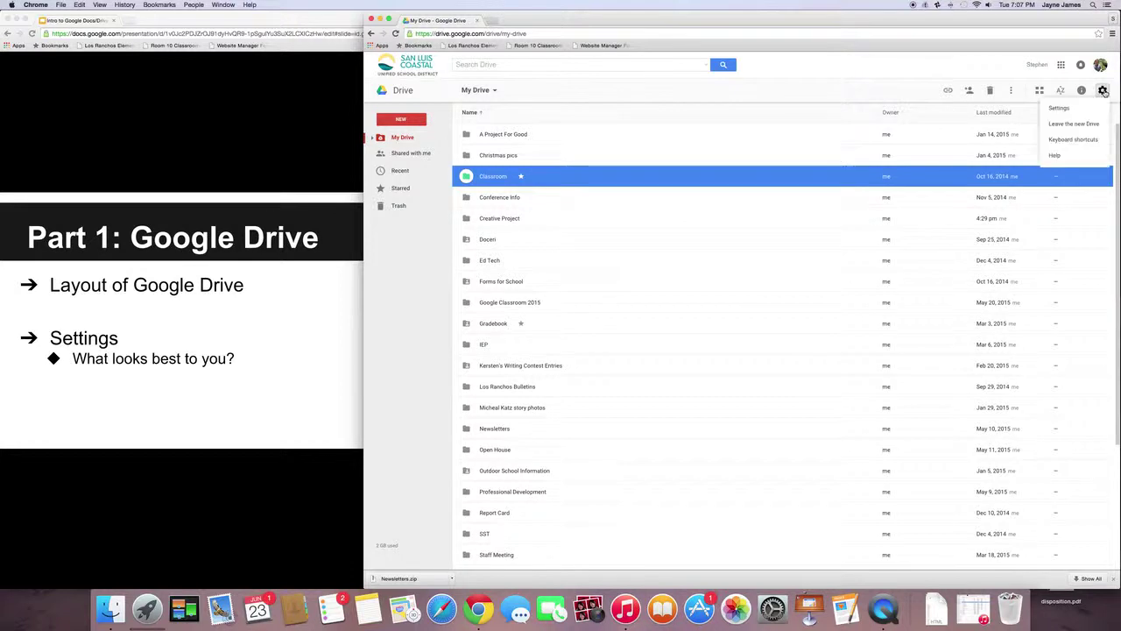
left_click(1059, 108)
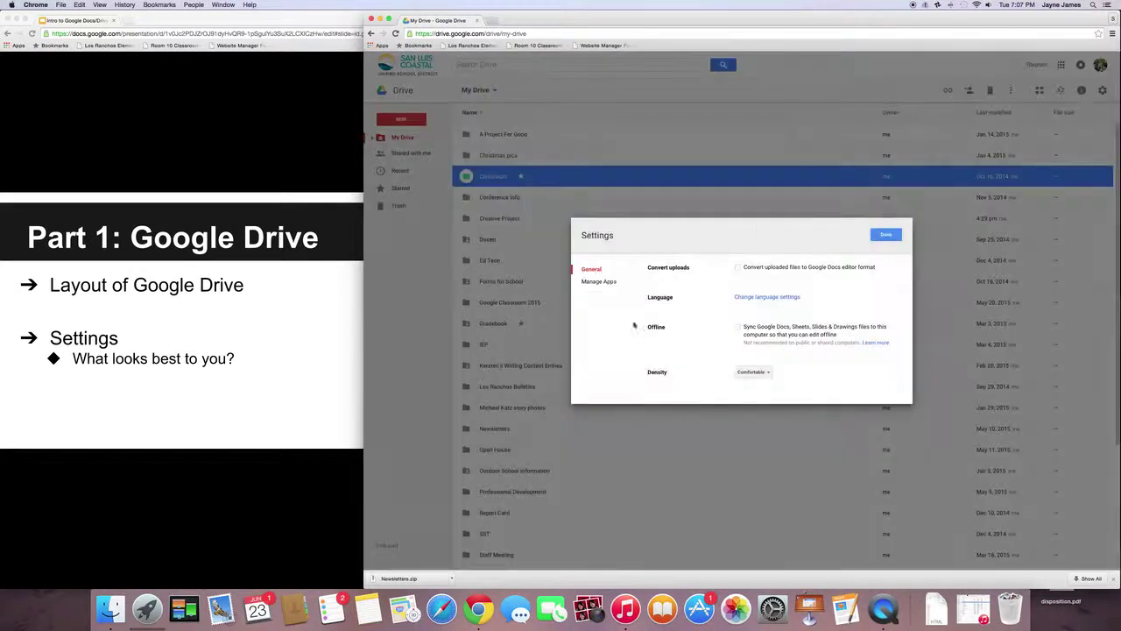
left_click(753, 372)
left_click(757, 387)
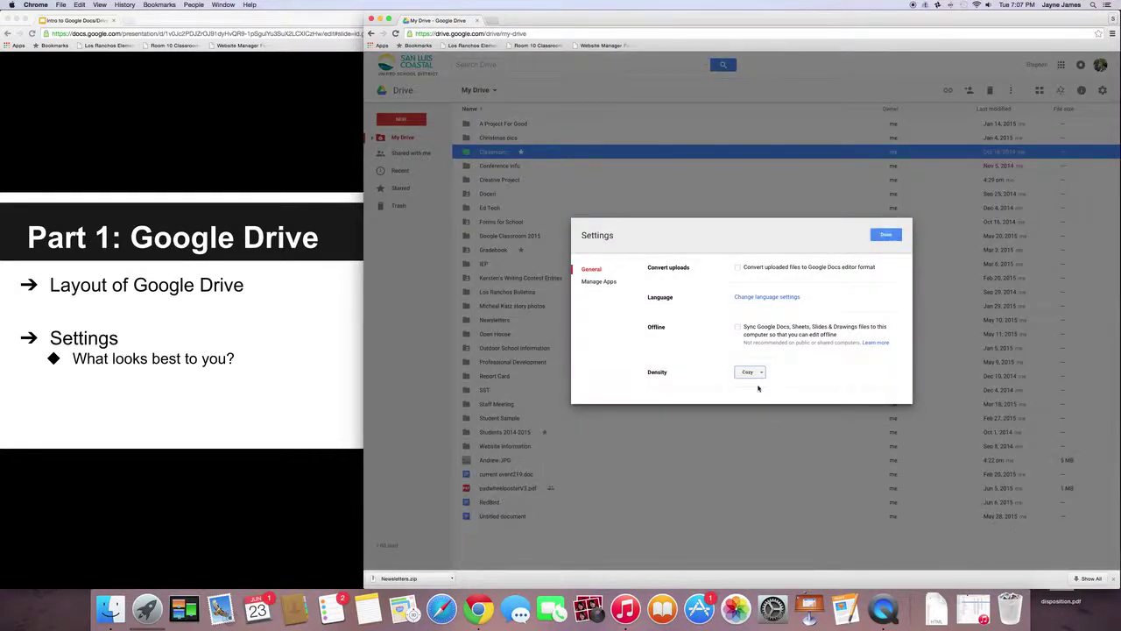
left_click(750, 372)
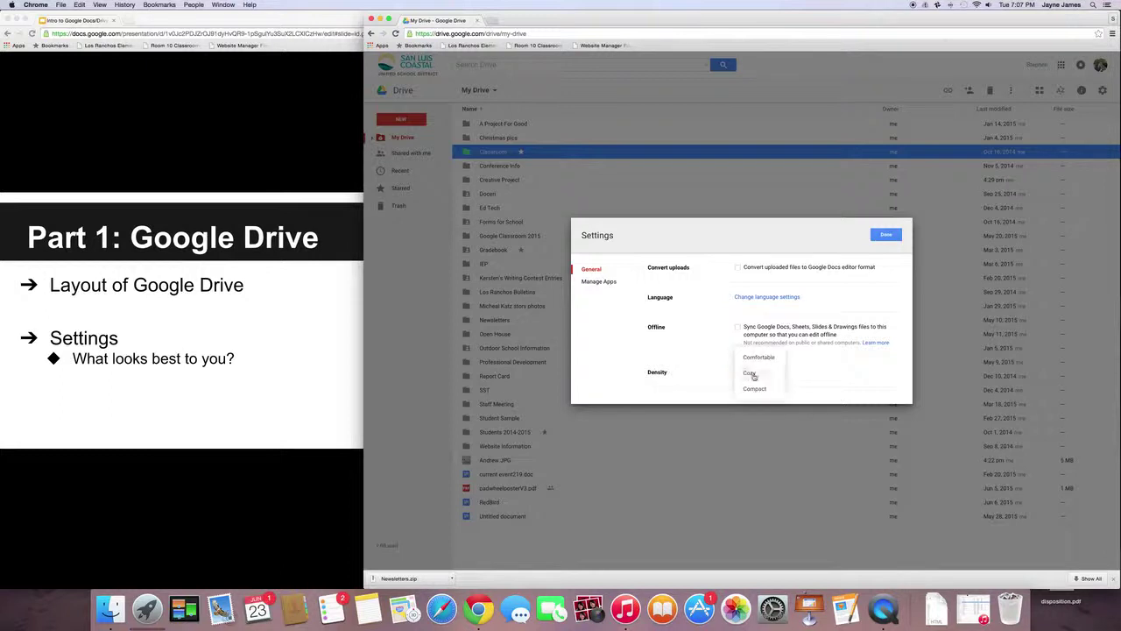
left_click(757, 390)
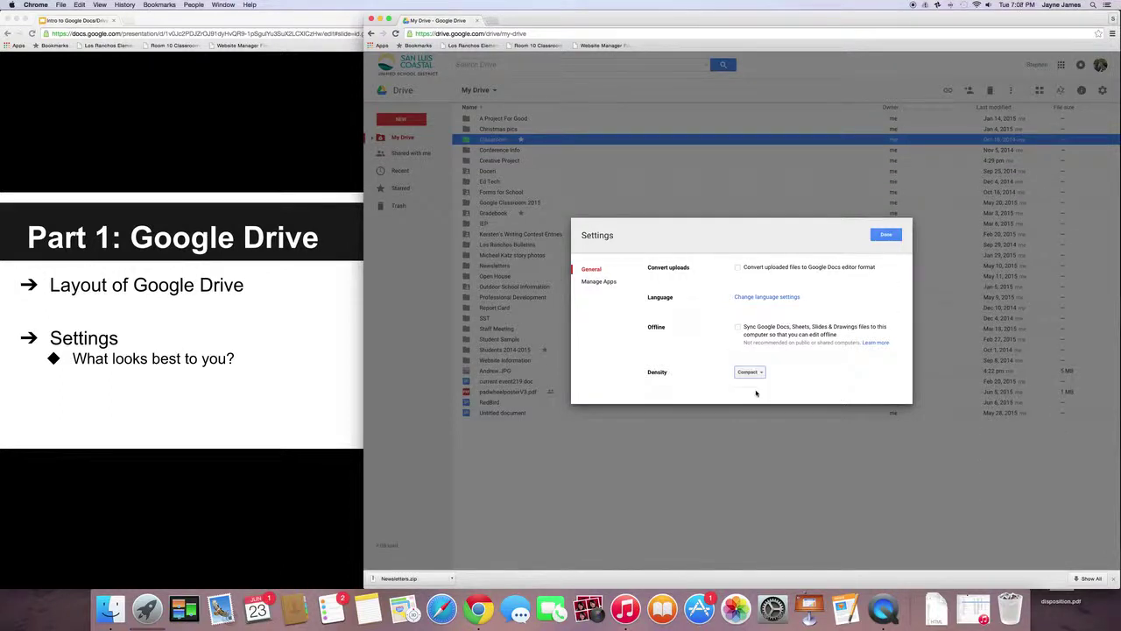
Step: Compare the Comfortable and Cozy densities once more and return the density to Compact
left_click(757, 373)
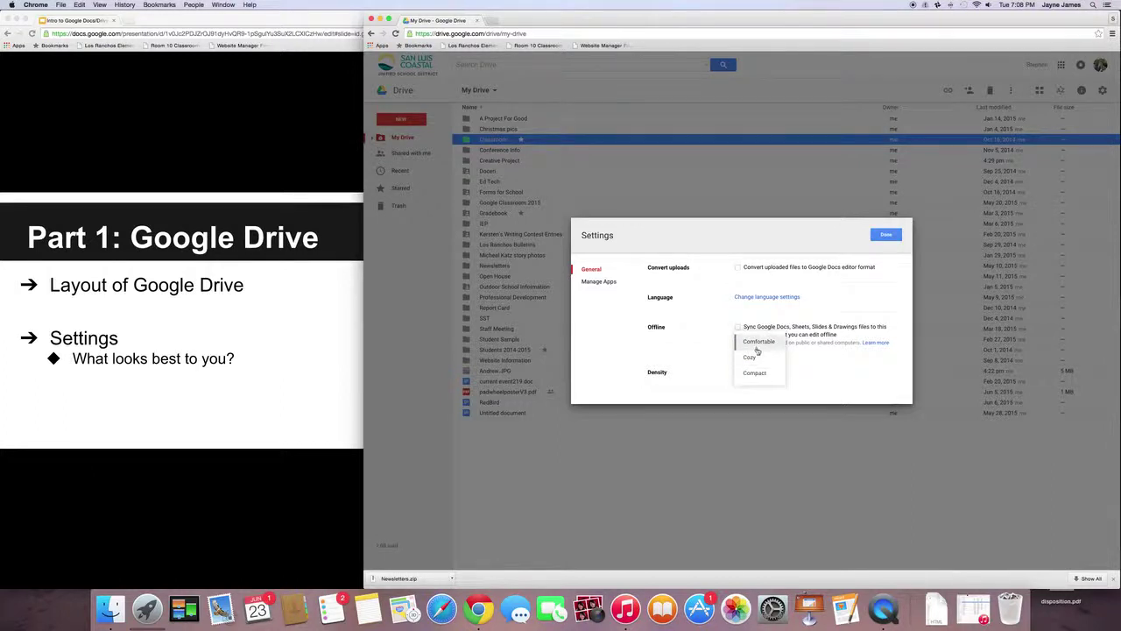
left_click(757, 343)
left_click(753, 372)
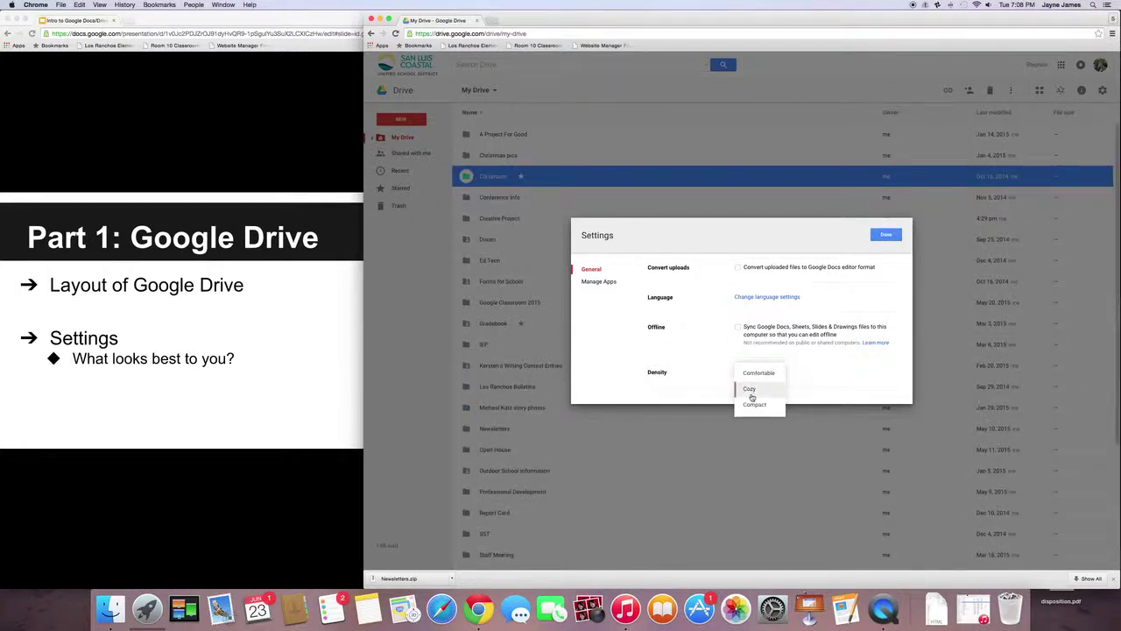
left_click(751, 390)
left_click(750, 374)
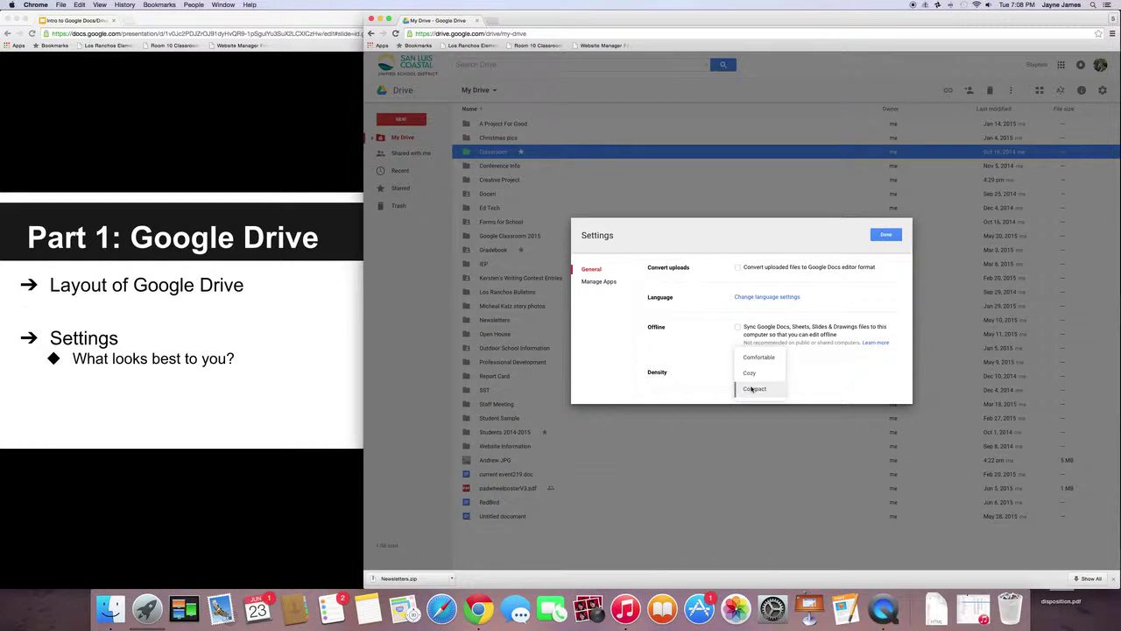
left_click(750, 388)
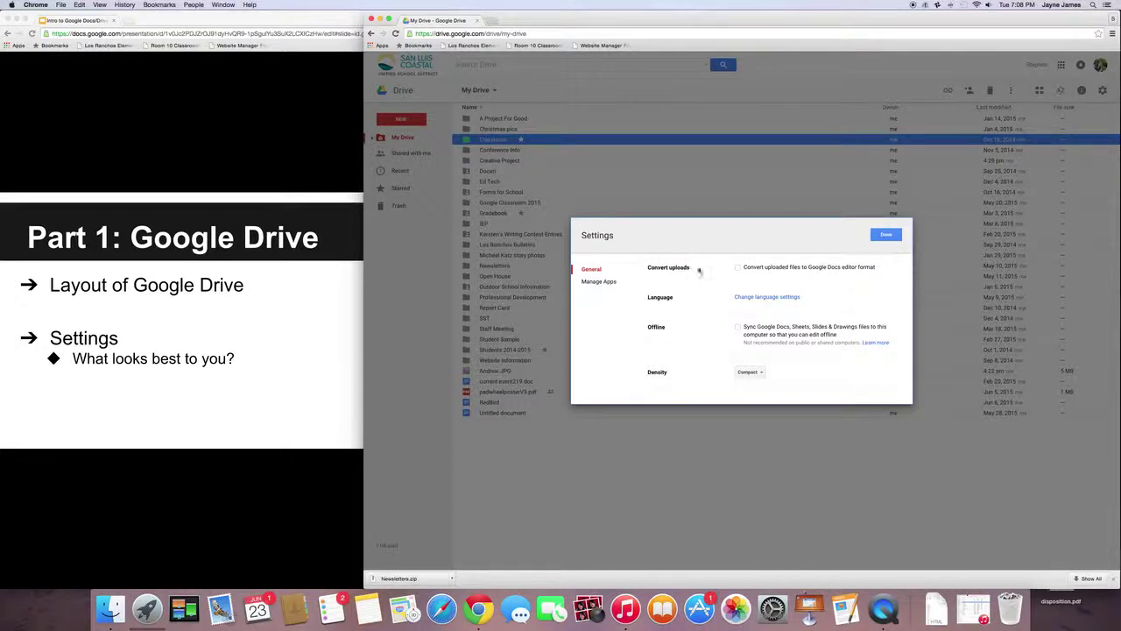
Step: Turn conversion of uploaded files to Google Docs editor format on and back off, and close the settings
left_click(738, 268)
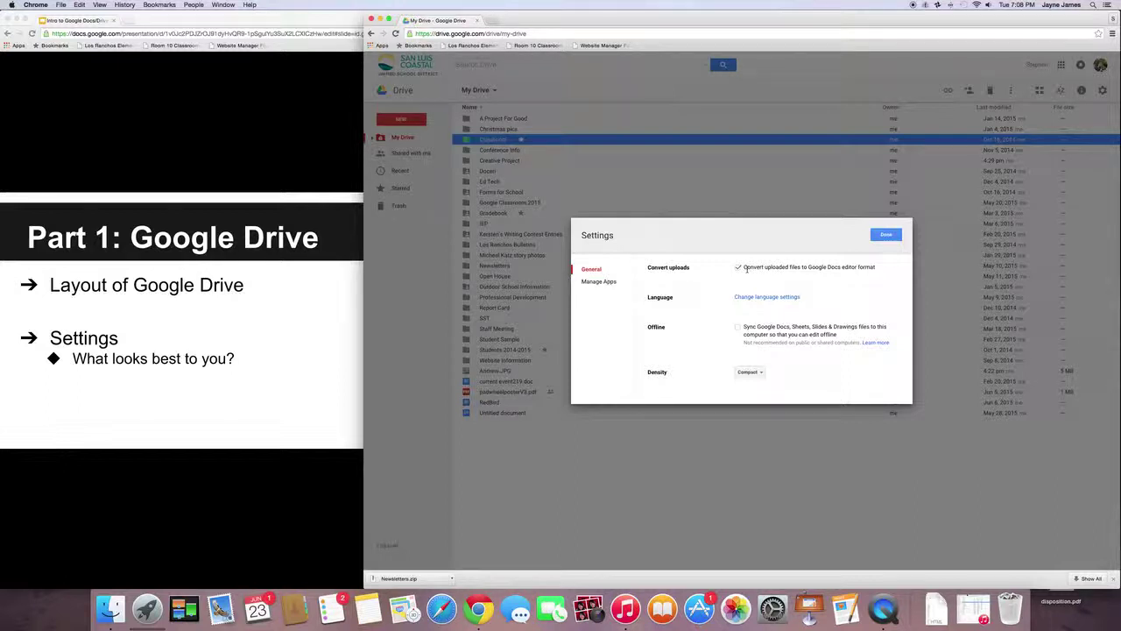
left_click(737, 268)
left_click(886, 235)
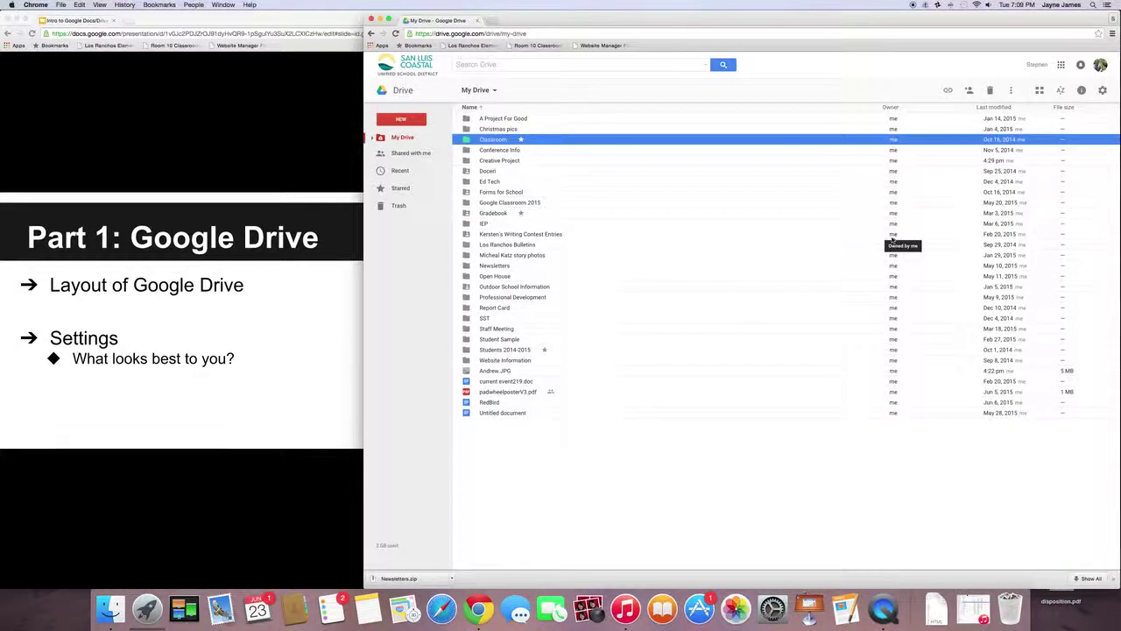